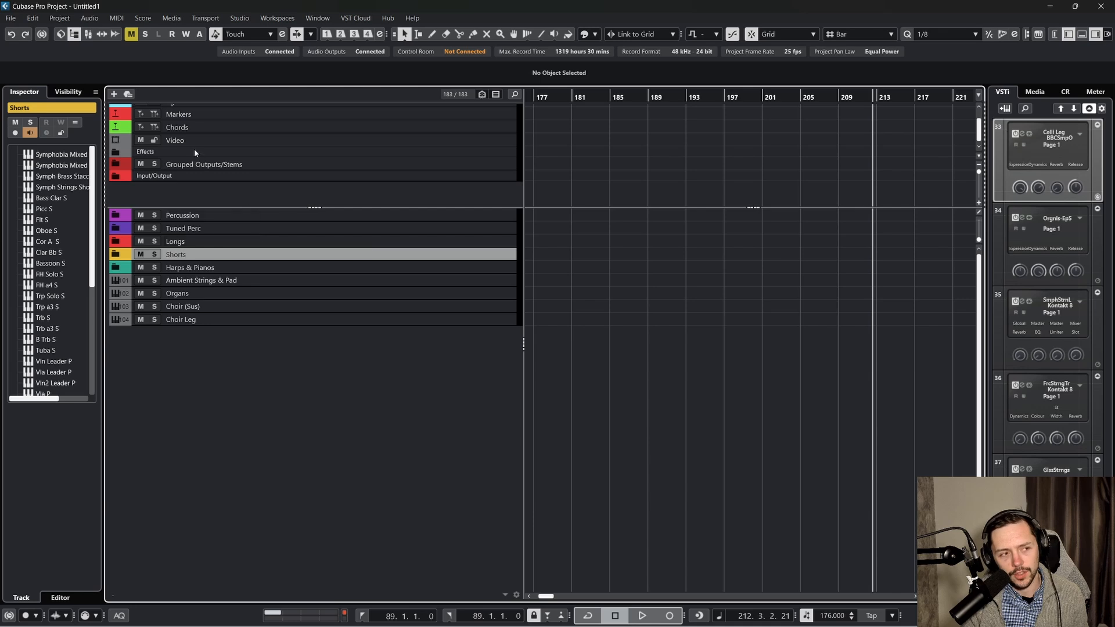
# Create a new project from the Articulation Template - Timbres template, using the Production and Composition folder as its location
pyautogui.click(11, 18)
pyautogui.click(41, 42)
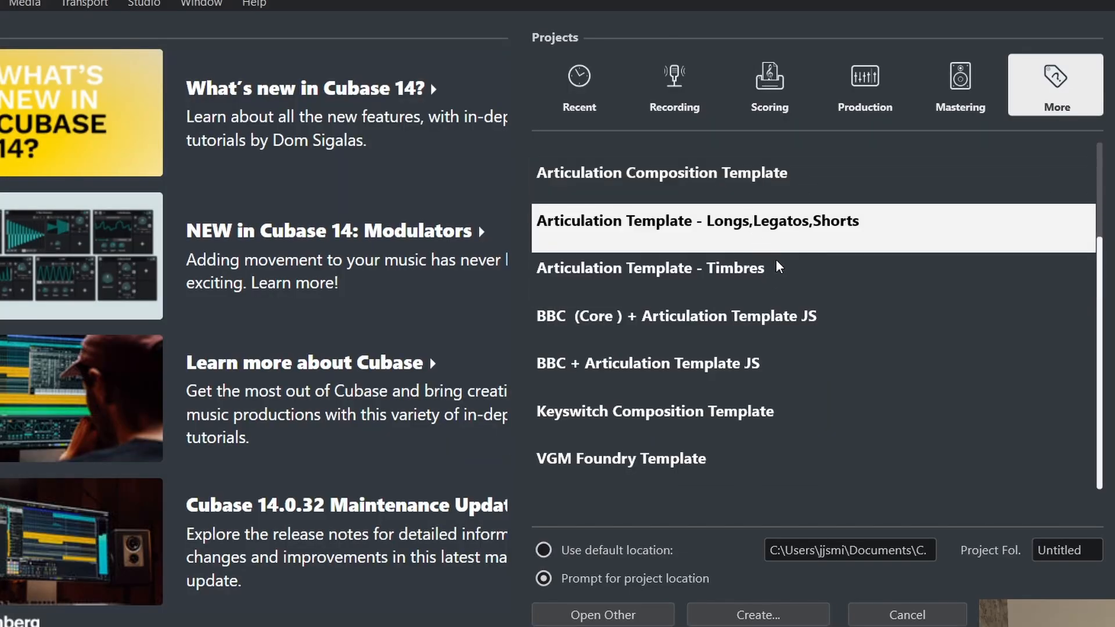
pyautogui.doubleClick(779, 266)
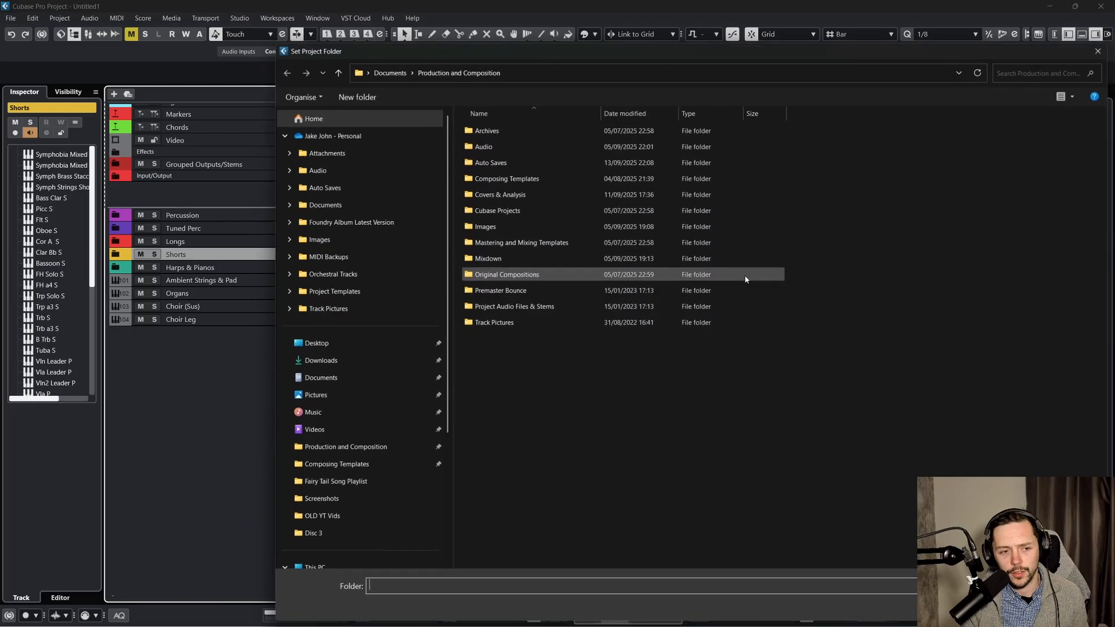
pyautogui.click(1003, 607)
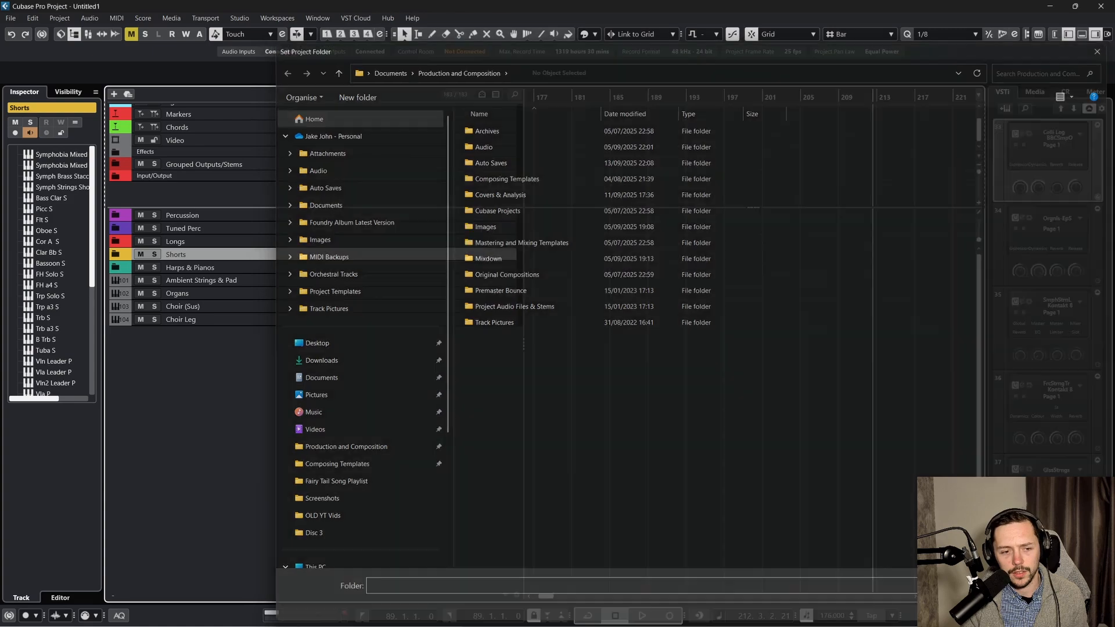
pyautogui.click(581, 337)
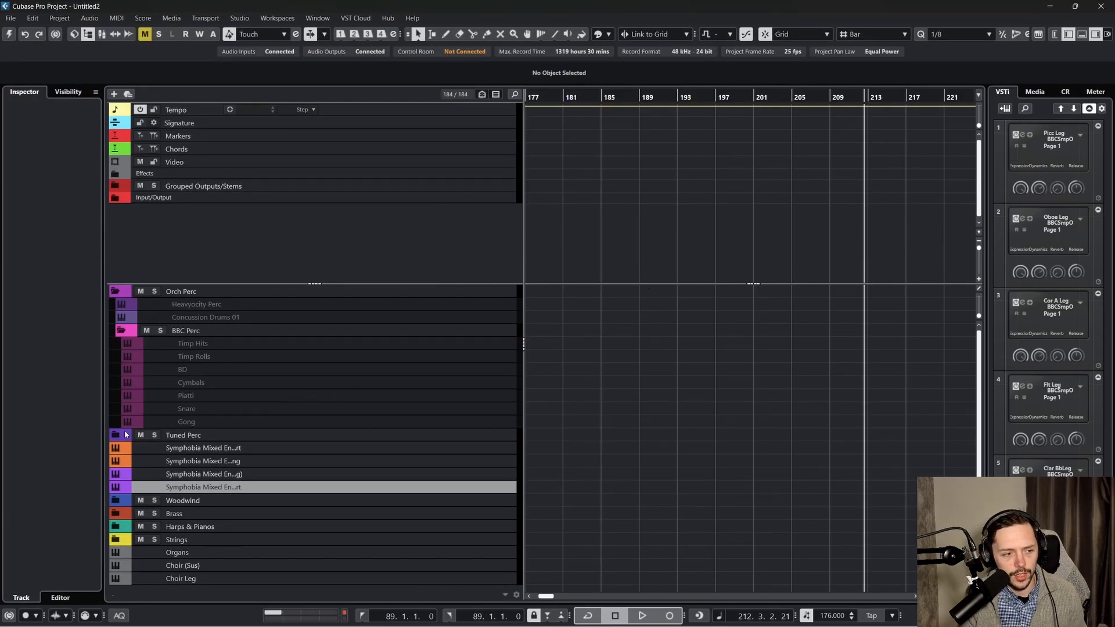
# Look over the top-level track groups, from the Symphobia Mixed Ensemble tracks through Woodwind and Harps & Pianos to Strings
pyautogui.scroll(-1, 144, 447)
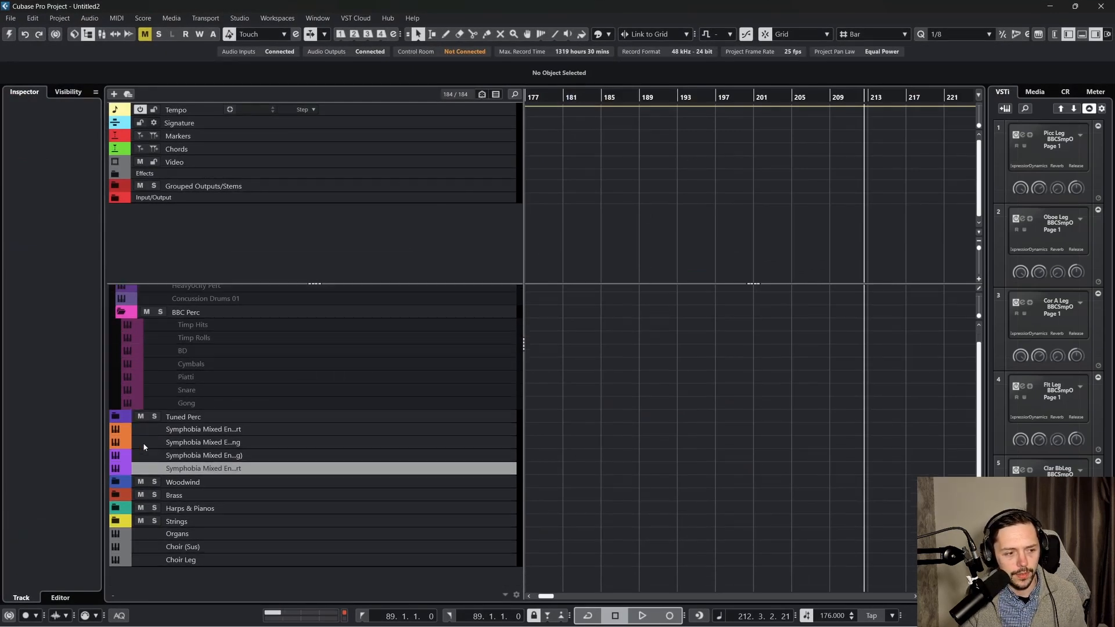
pyautogui.click(332, 430)
pyautogui.click(344, 482)
pyautogui.click(317, 456)
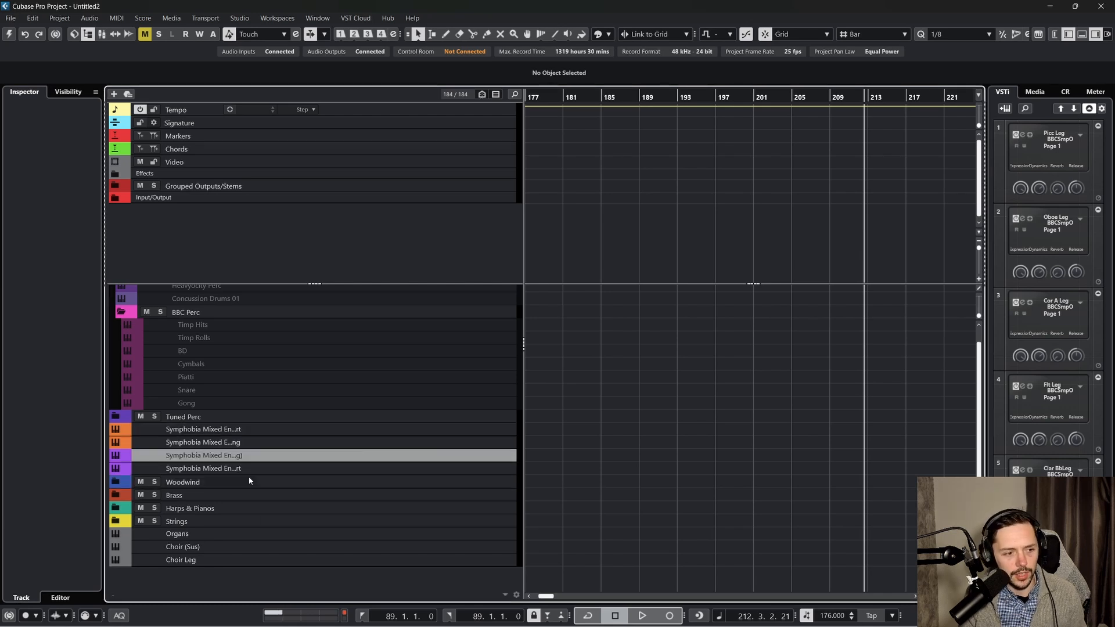
pyautogui.click(317, 485)
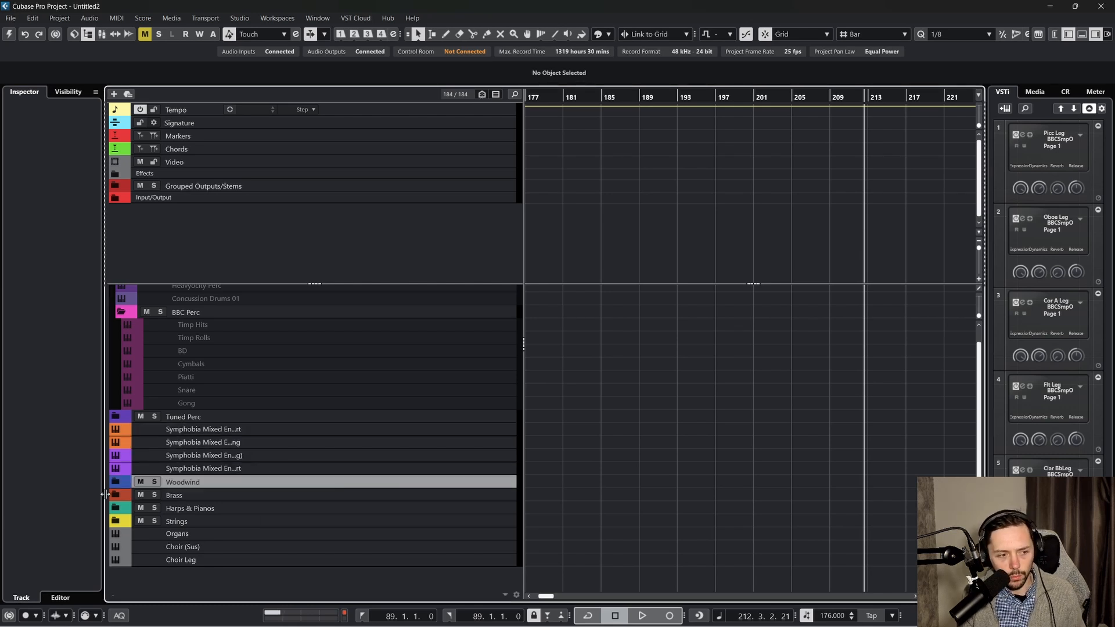
pyautogui.click(310, 510)
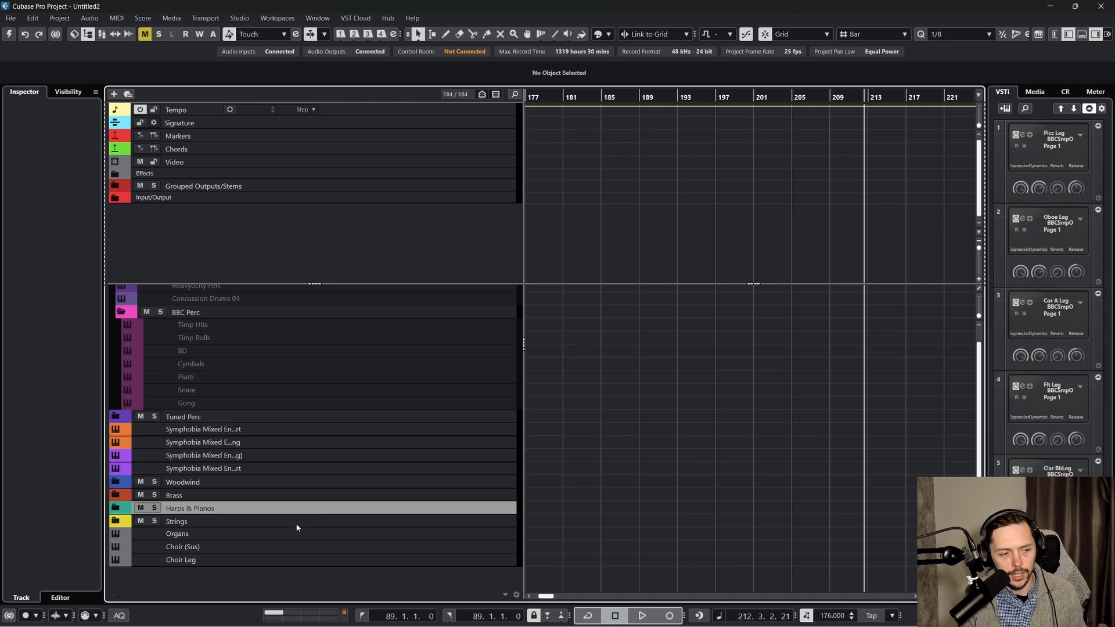
pyautogui.click(297, 524)
# Expand the Strings folder and look through its individual tracks down to Tina Guo 1 Spicc
pyautogui.click(126, 515)
pyautogui.scroll(-5, 222, 429)
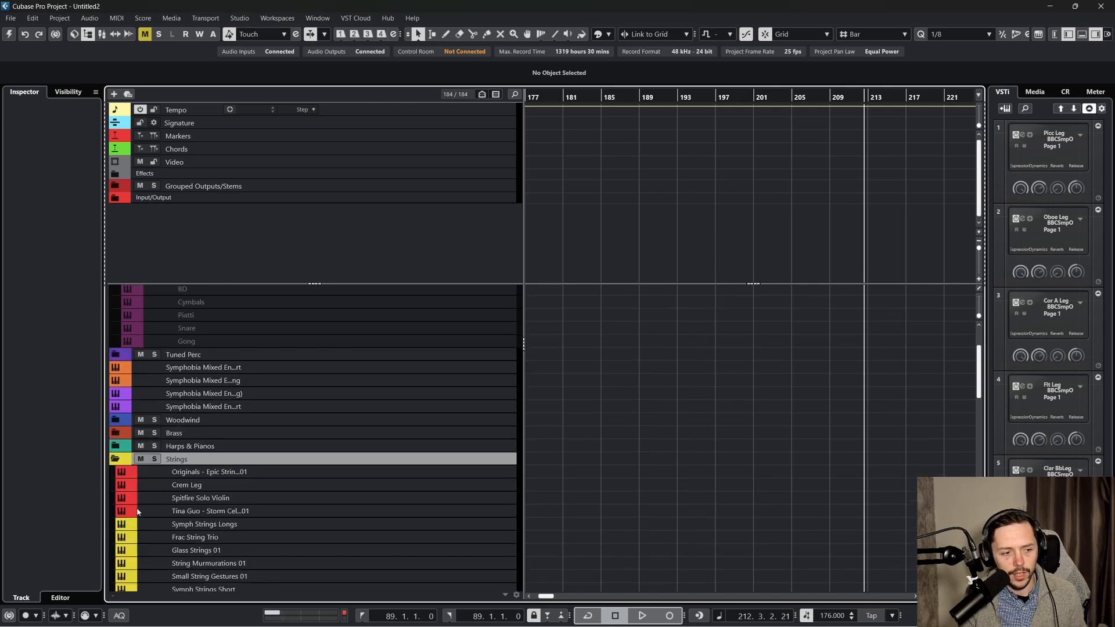
pyautogui.scroll(2, 227, 418)
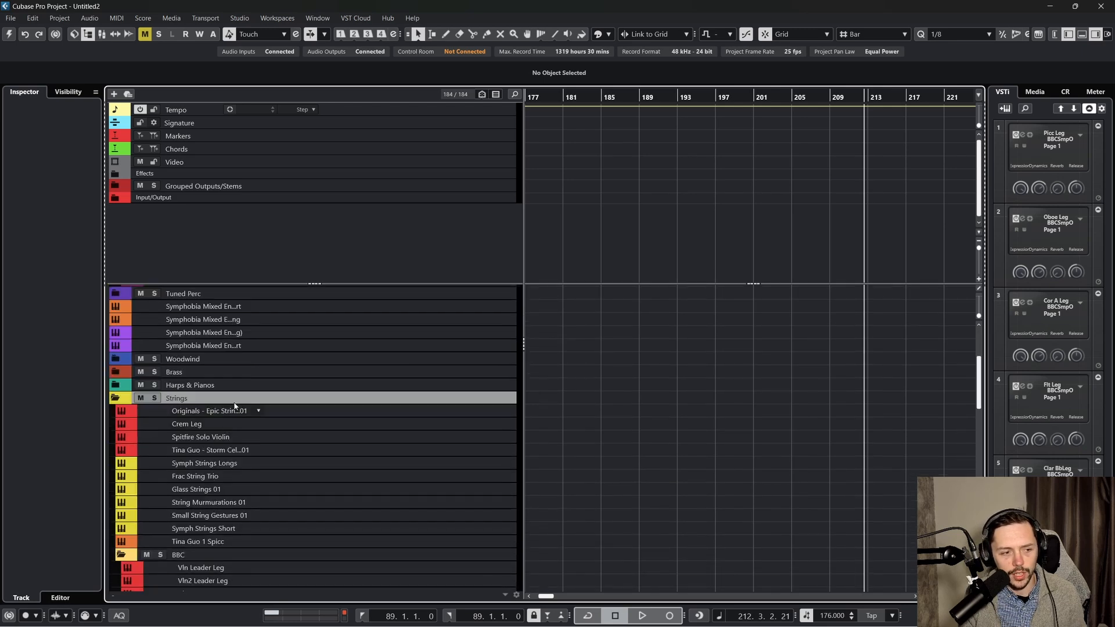
pyautogui.click(308, 418)
pyautogui.keyDown('shift'); pyautogui.click(298, 530); pyautogui.keyUp('shift')
pyautogui.click(298, 542)
pyautogui.scroll(-4, 284, 472)
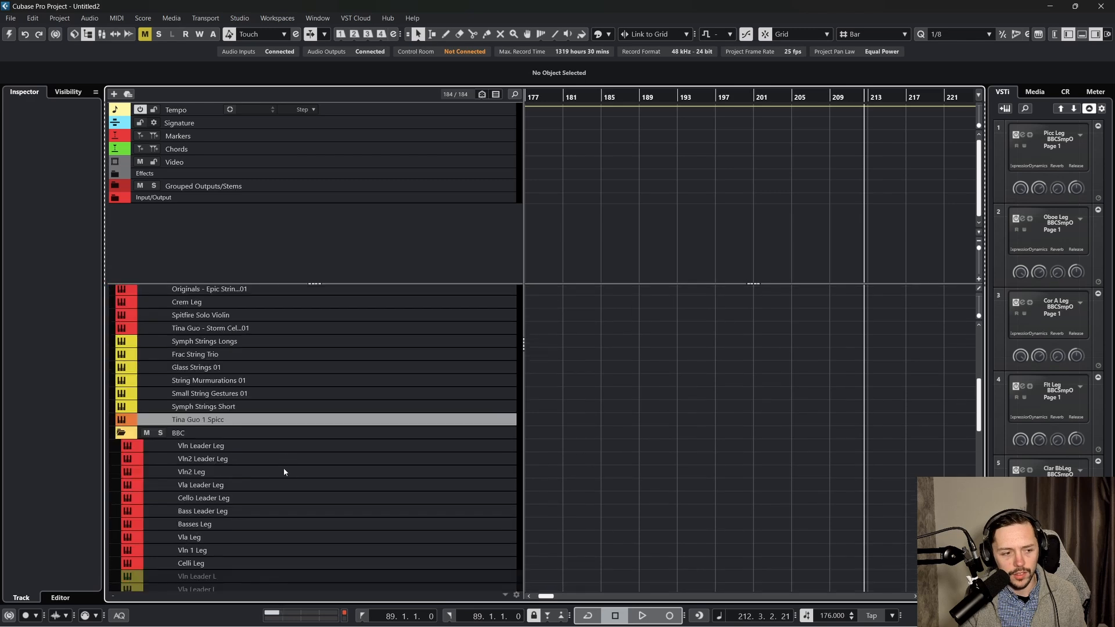
# Go through the legato tracks in the BBC strings subfolder, from Vln Leader Leg to Celli Leg
pyautogui.press('Down')
pyautogui.press('Down')
pyautogui.scroll(-2, 261, 458)
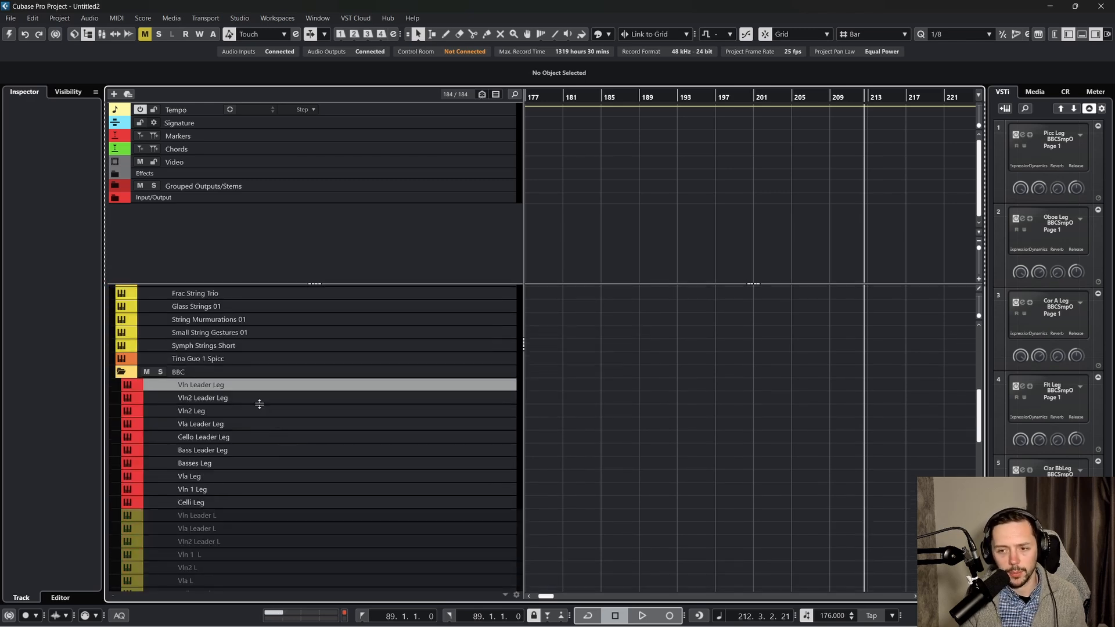
pyautogui.keyDown('shift'); pyautogui.click(263, 491); pyautogui.keyUp('shift')
pyautogui.scroll(-2, 264, 492)
pyautogui.click(265, 442)
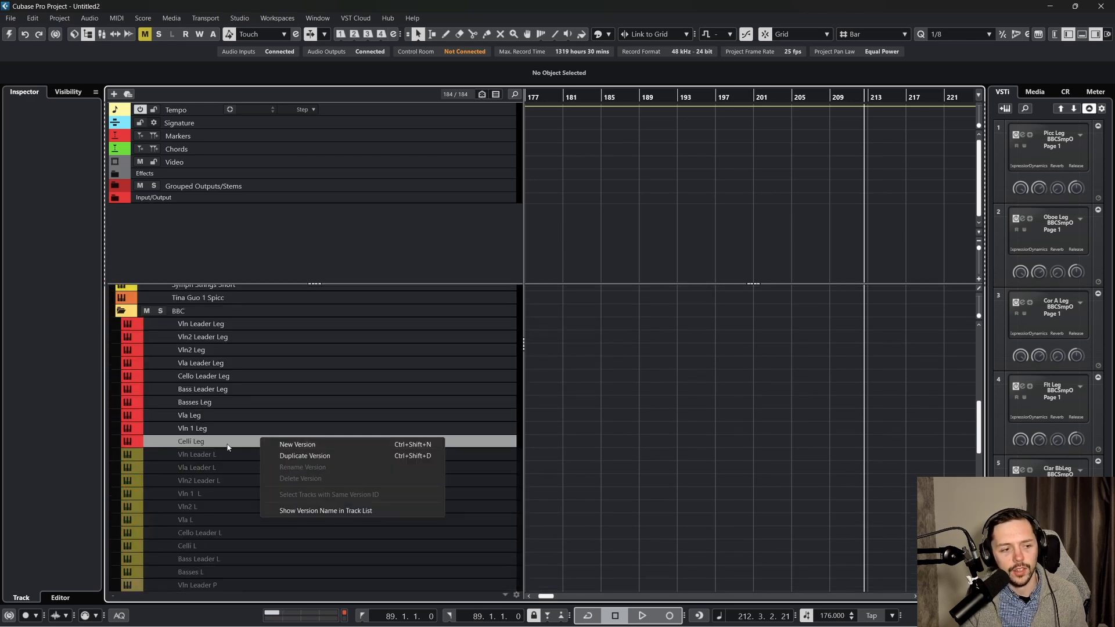
pyautogui.click(229, 446)
# Select the BBC string tracks from Vln Leader L to Basses L, followed by the group from Vln Leader P to Vln2 P
pyautogui.click(247, 457)
pyautogui.scroll(-4, 248, 460)
pyautogui.keyDown('shift'); pyautogui.click(257, 450); pyautogui.keyUp('shift')
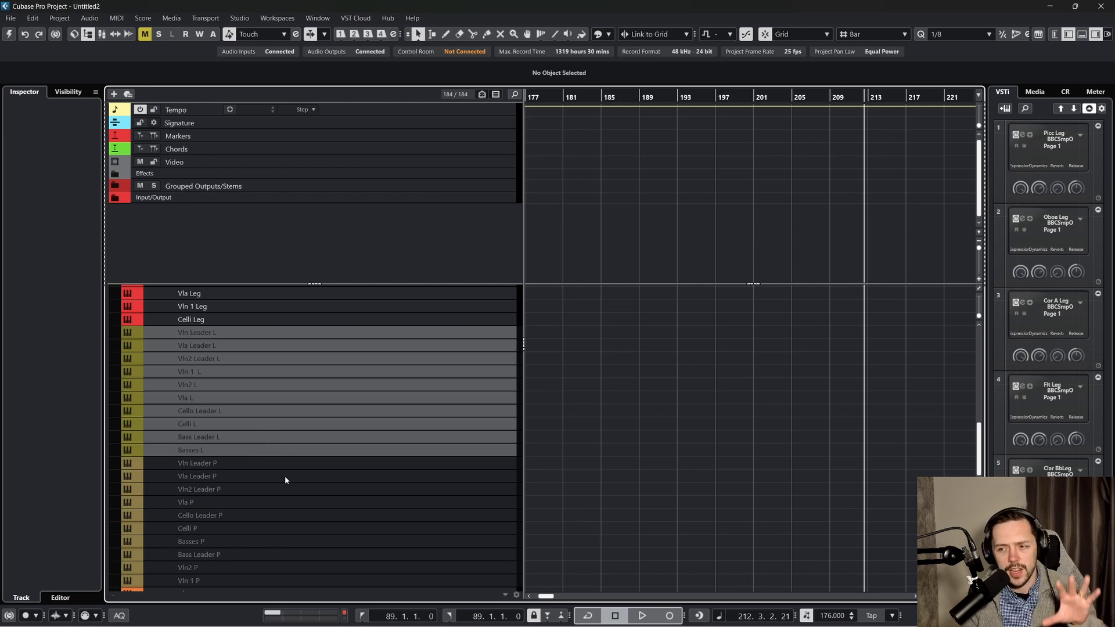
pyautogui.scroll(-2, 288, 476)
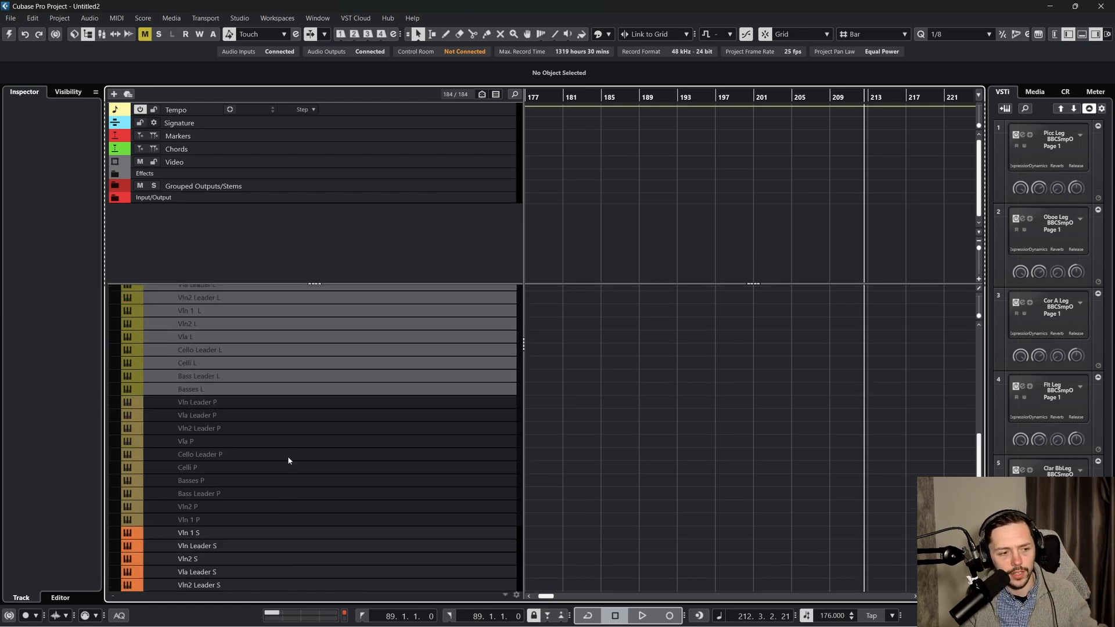
pyautogui.click(324, 405)
pyautogui.scroll(-2, 302, 452)
pyautogui.keyDown('shift'); pyautogui.click(305, 453); pyautogui.keyUp('shift')
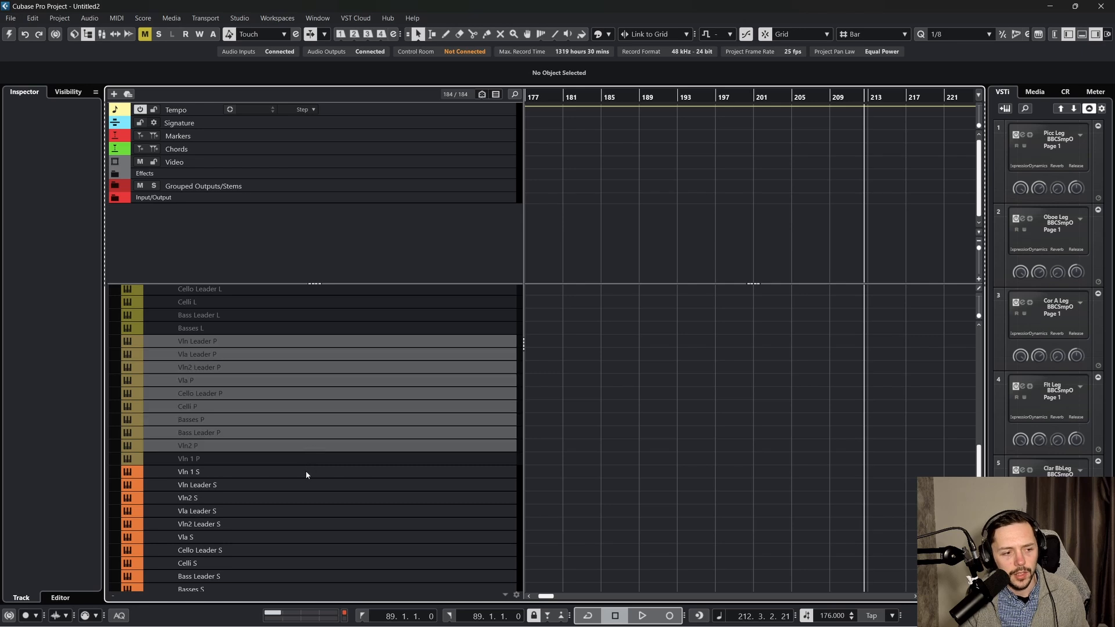
# Select the BBC short string tracks starting at Vln 1 S, and collapse the BBC subfolder
pyautogui.click(306, 472)
pyautogui.scroll(-4, 307, 472)
pyautogui.keyDown('shift'); pyautogui.click(307, 467); pyautogui.keyUp('shift')
pyautogui.scroll(15, 309, 459)
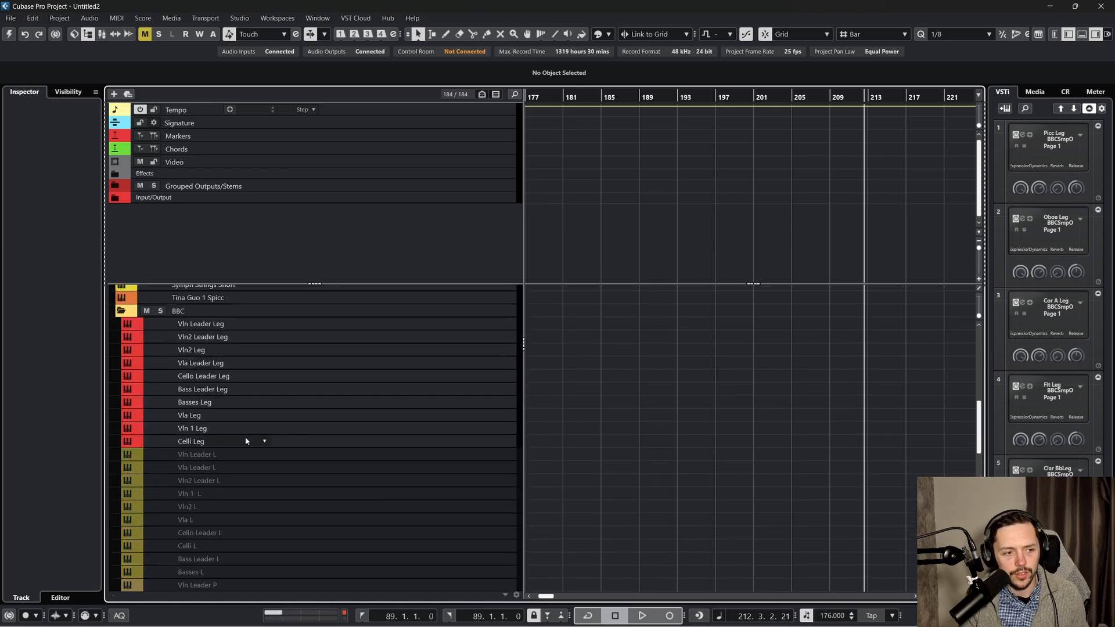
pyautogui.click(121, 433)
# Expand the Brass folder and look through its tracks and the Strings tracks below them
pyautogui.scroll(9, 192, 448)
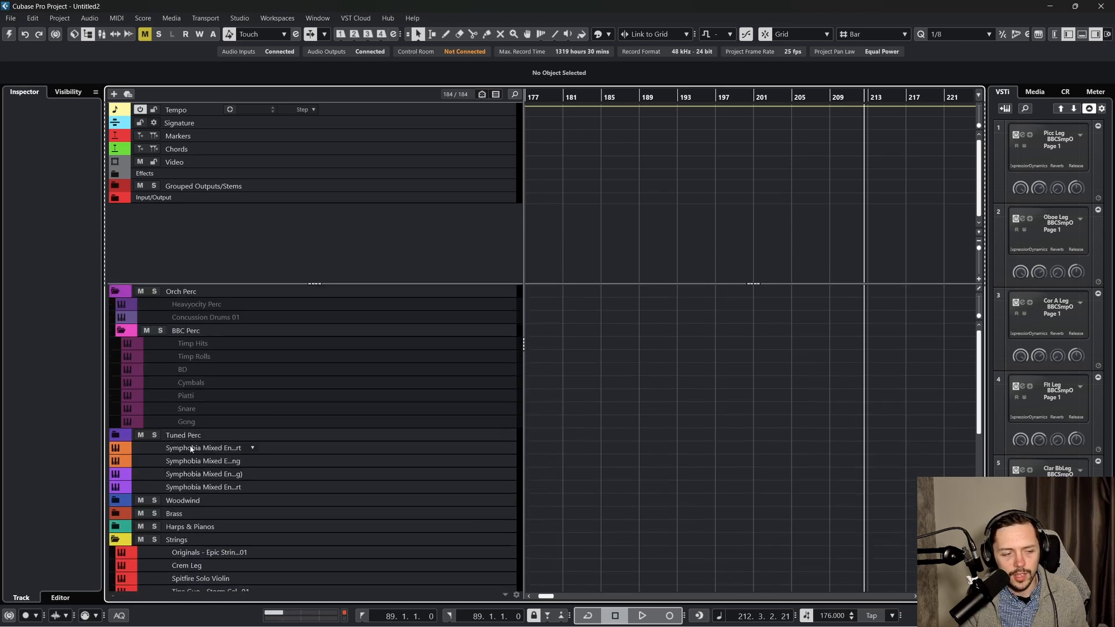
pyautogui.click(115, 517)
pyautogui.scroll(-6, 198, 469)
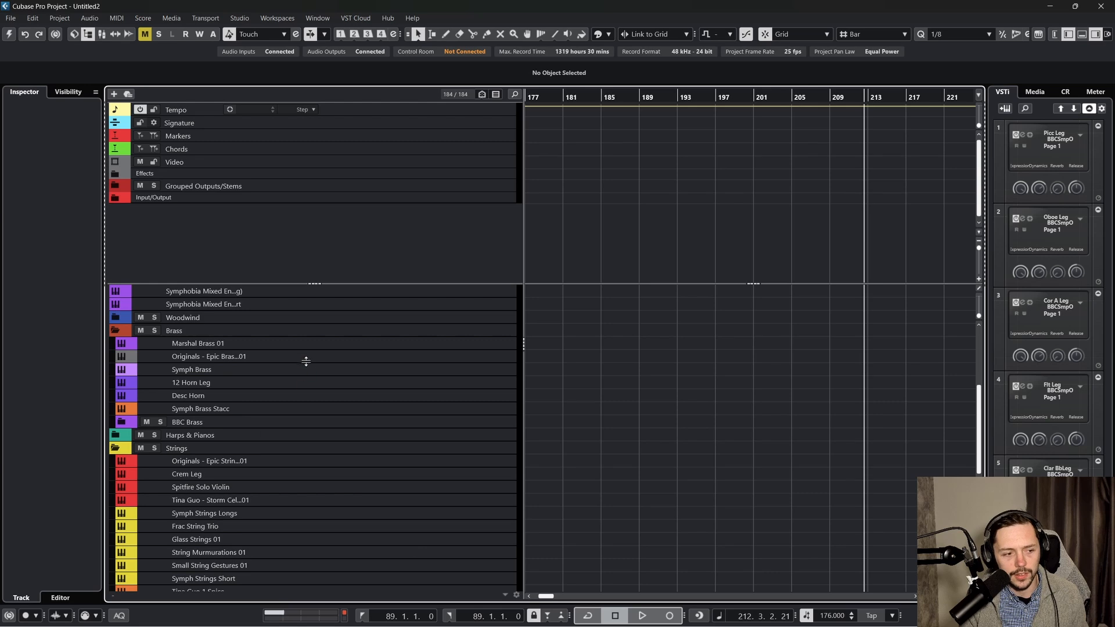
pyautogui.scroll(-2, 285, 416)
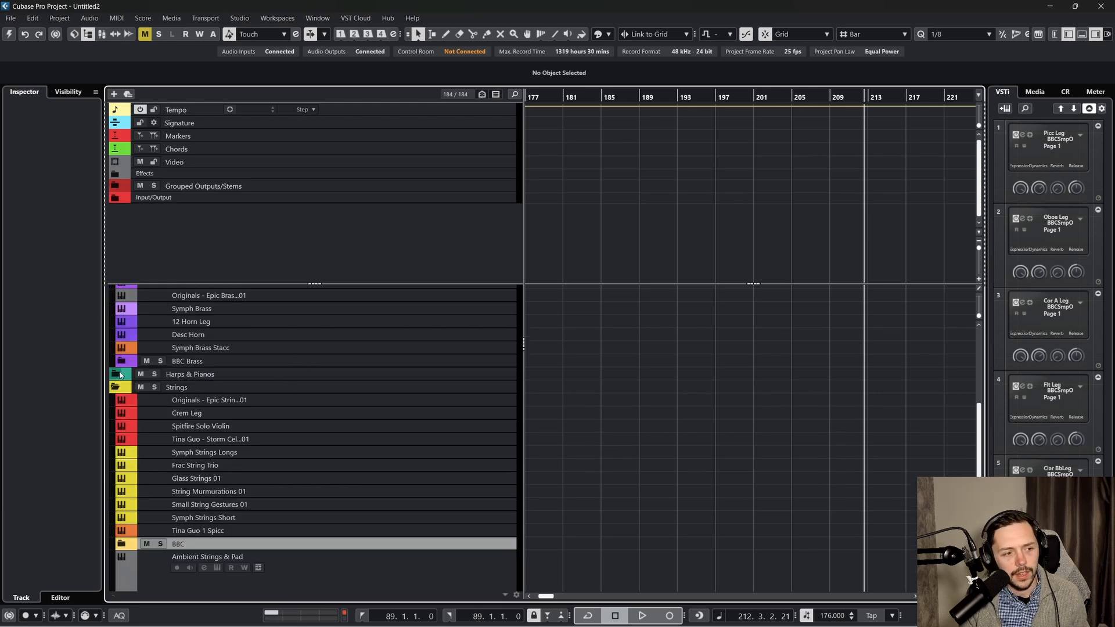
pyautogui.scroll(-4, 120, 391)
pyautogui.scroll(12, 146, 428)
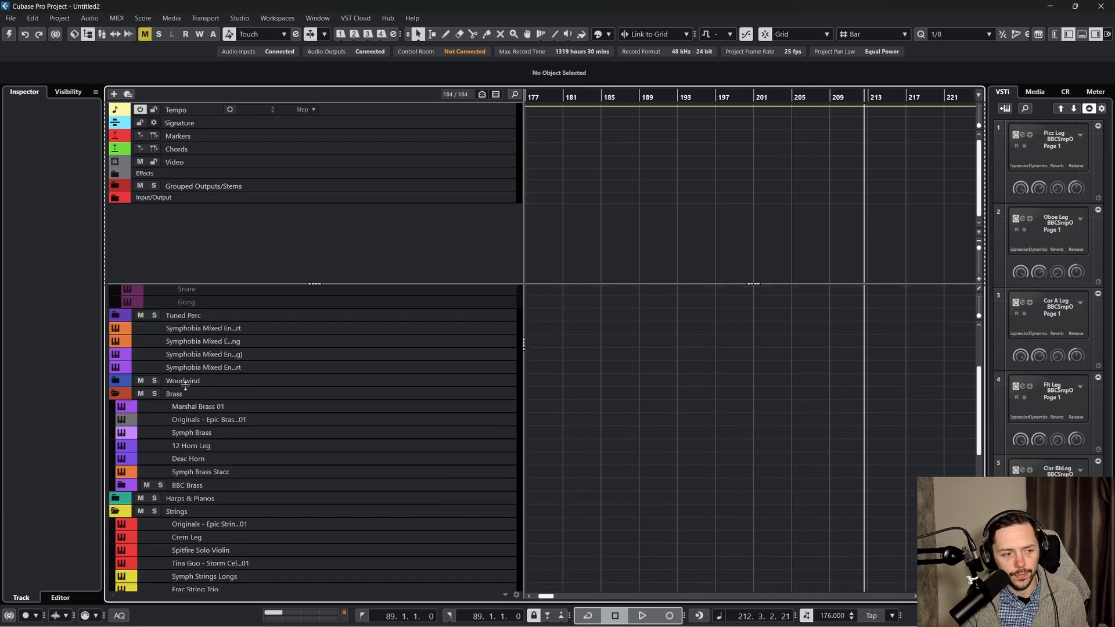
# Collapse the Orch Perc, Brass and Strings folders
pyautogui.click(115, 291)
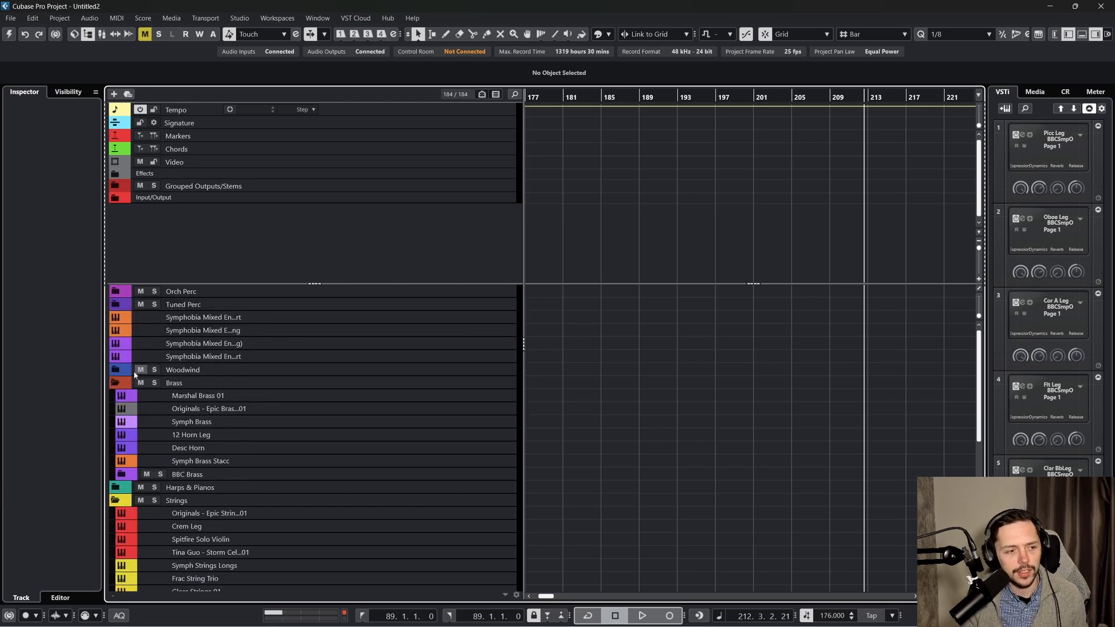
pyautogui.click(116, 383)
pyautogui.click(115, 409)
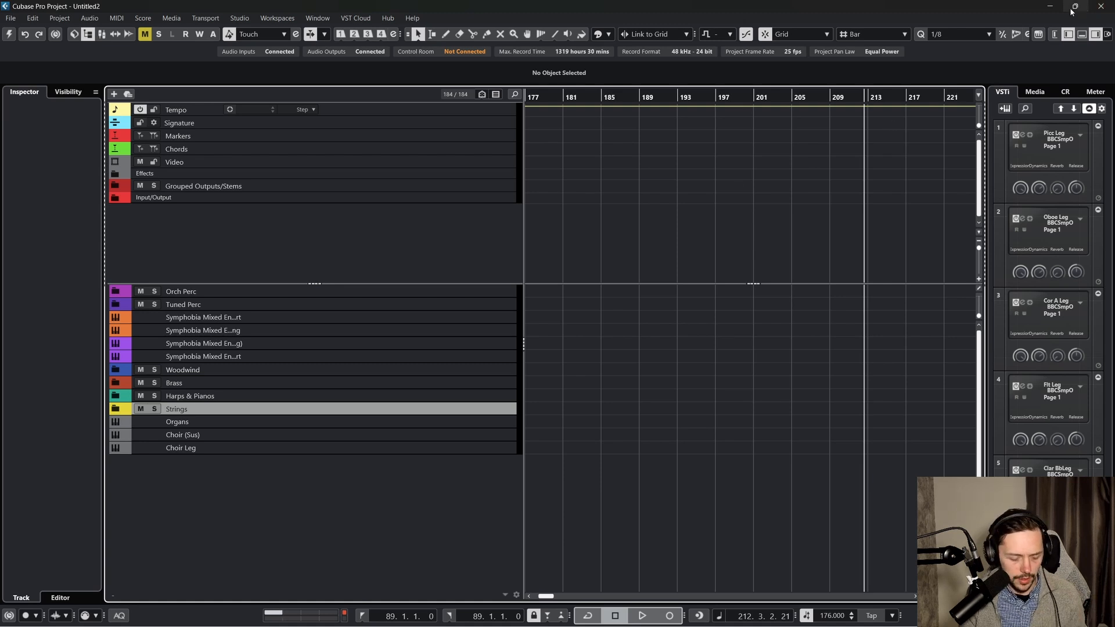
# Switch back to the Untitled1 project and look over its top-level tracks, including Harps & Pianos, Ambient Strings & Pad, Choir (Sus), Shorts and Percussion
pyautogui.moveTo(1072, 10)
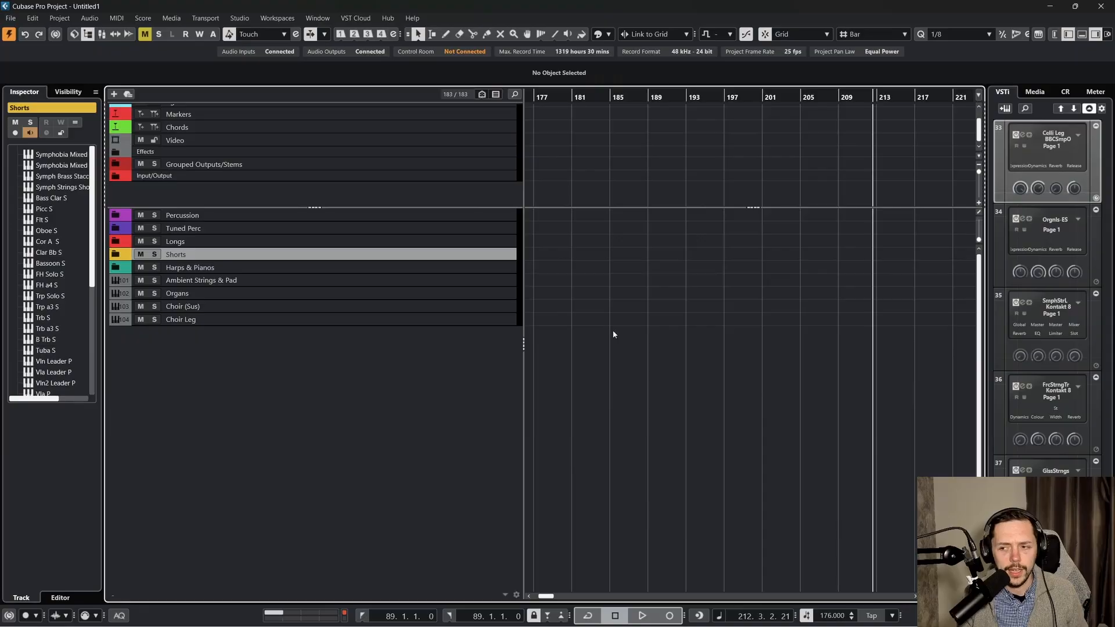
pyautogui.click(355, 295)
pyautogui.click(369, 266)
pyautogui.click(350, 282)
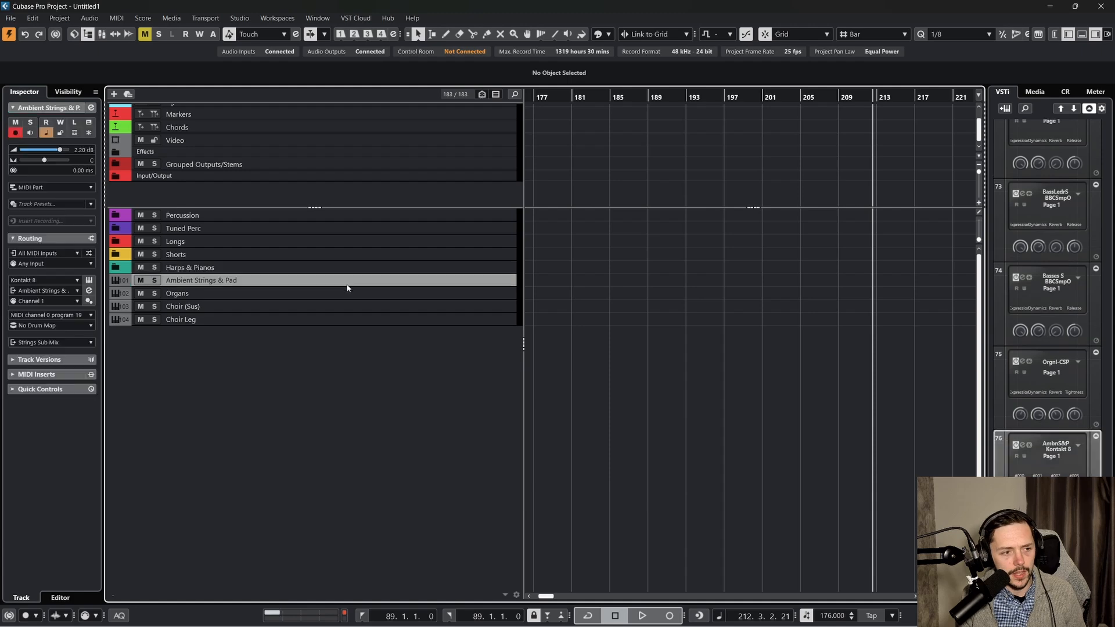
pyautogui.click(344, 306)
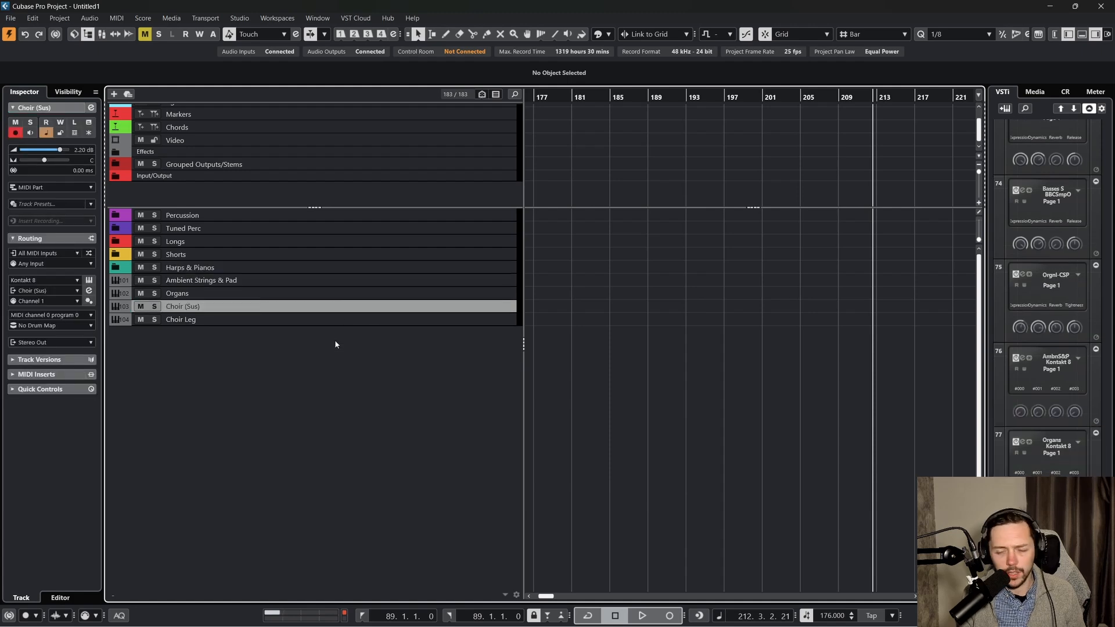
pyautogui.click(386, 256)
pyautogui.click(333, 230)
pyautogui.click(320, 216)
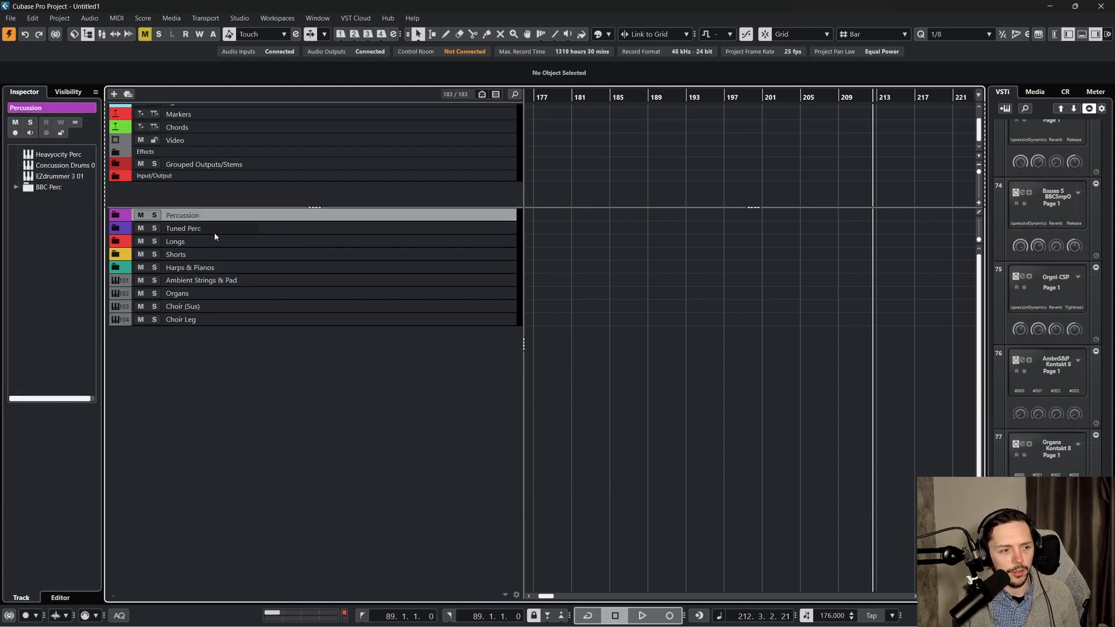
# Expand the Longs folder and review the Legato Lines tracks from the woodwinds down to the string legatos
pyautogui.click(126, 241)
pyautogui.click(294, 254)
pyautogui.click(294, 280)
pyautogui.click(294, 346)
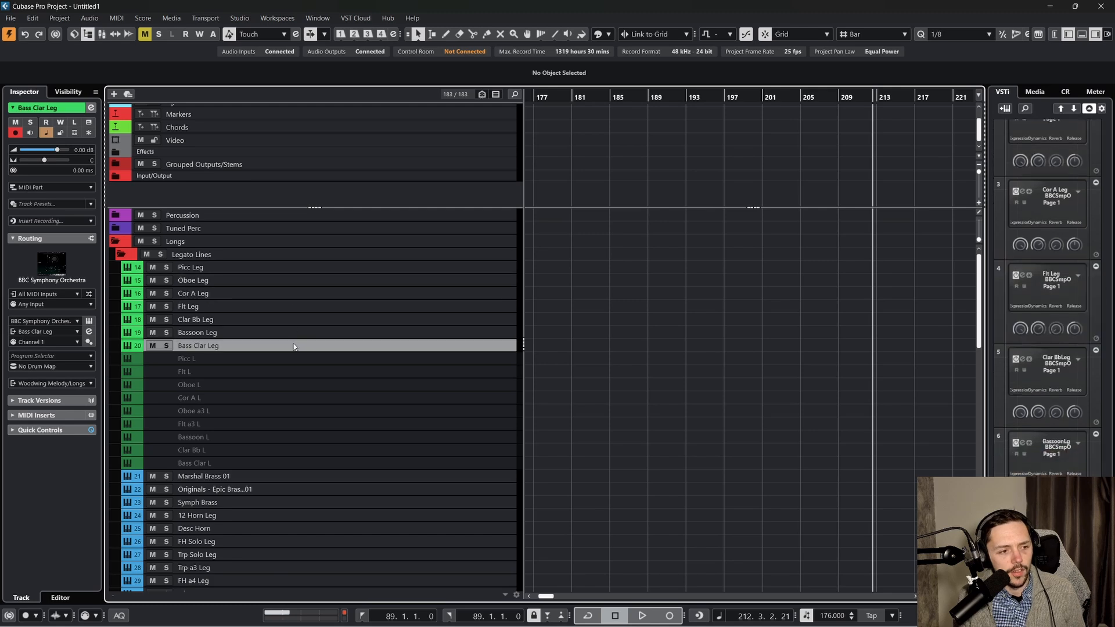
pyautogui.click(296, 269)
pyautogui.scroll(-10, 337, 280)
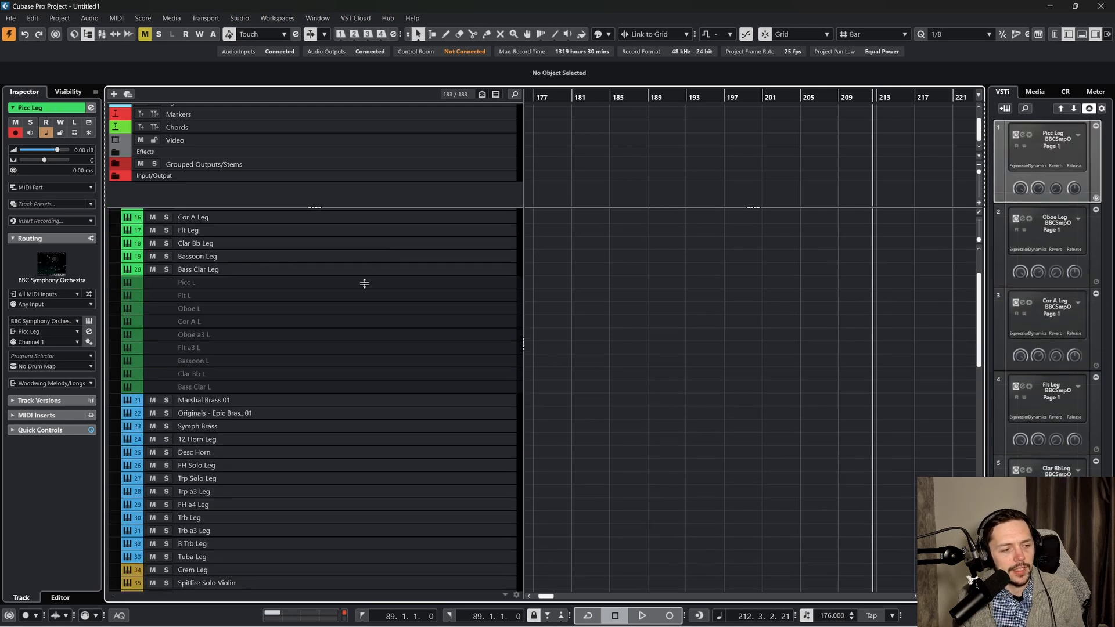
pyautogui.click(343, 409)
pyautogui.scroll(10, 341, 377)
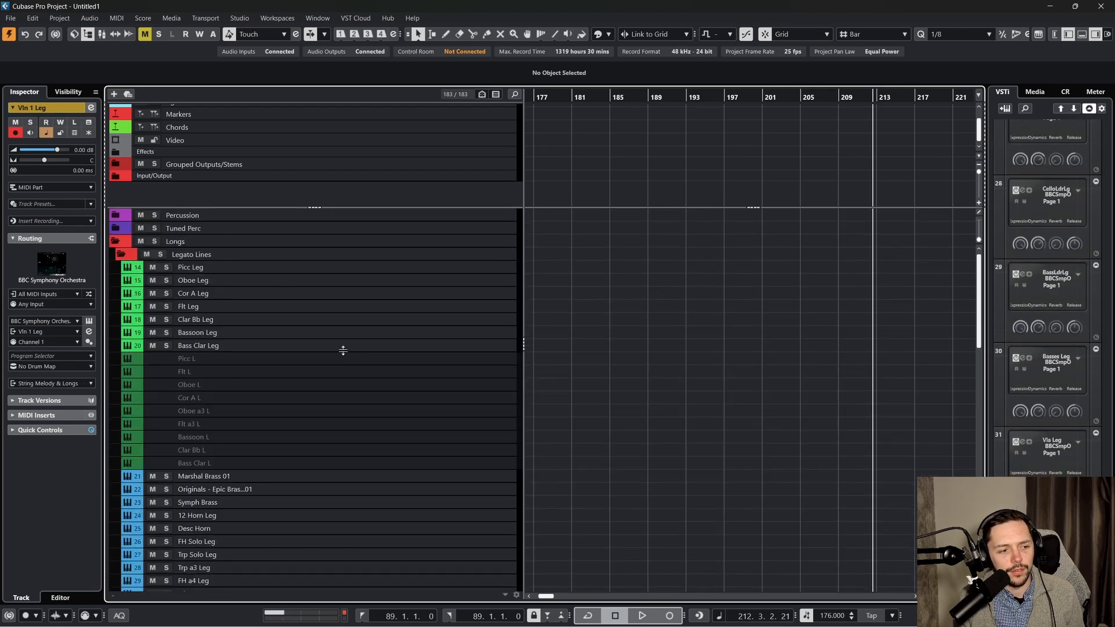
# Select the woodwind legato tracks in Legato Lines, from Picc Leg to Bass Clar Leg
pyautogui.click(317, 269)
pyautogui.click(311, 346)
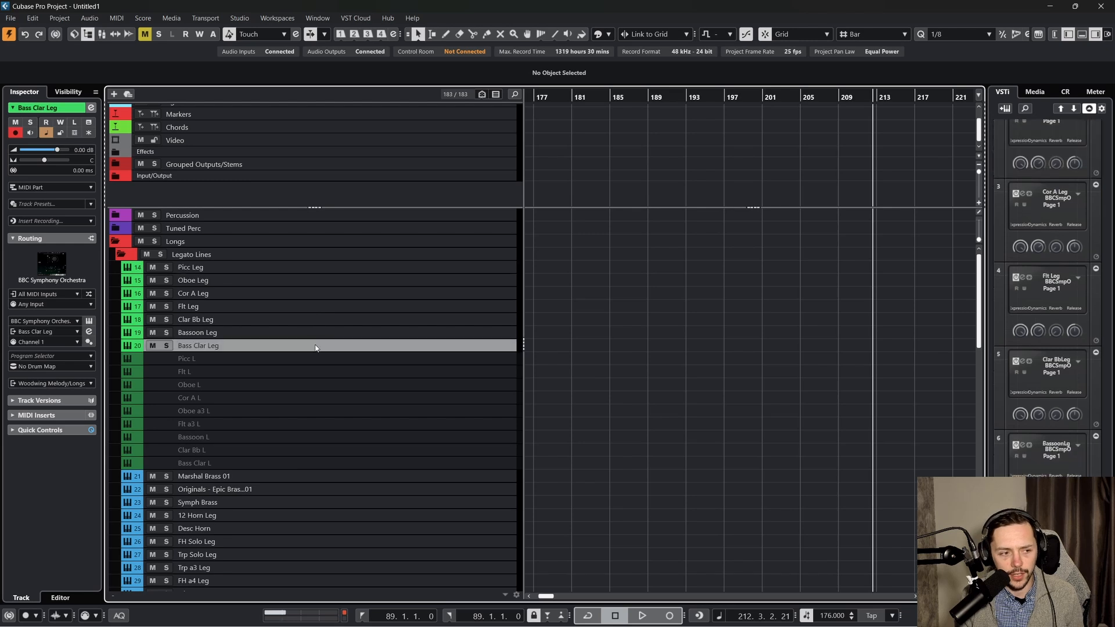
pyautogui.click(302, 270)
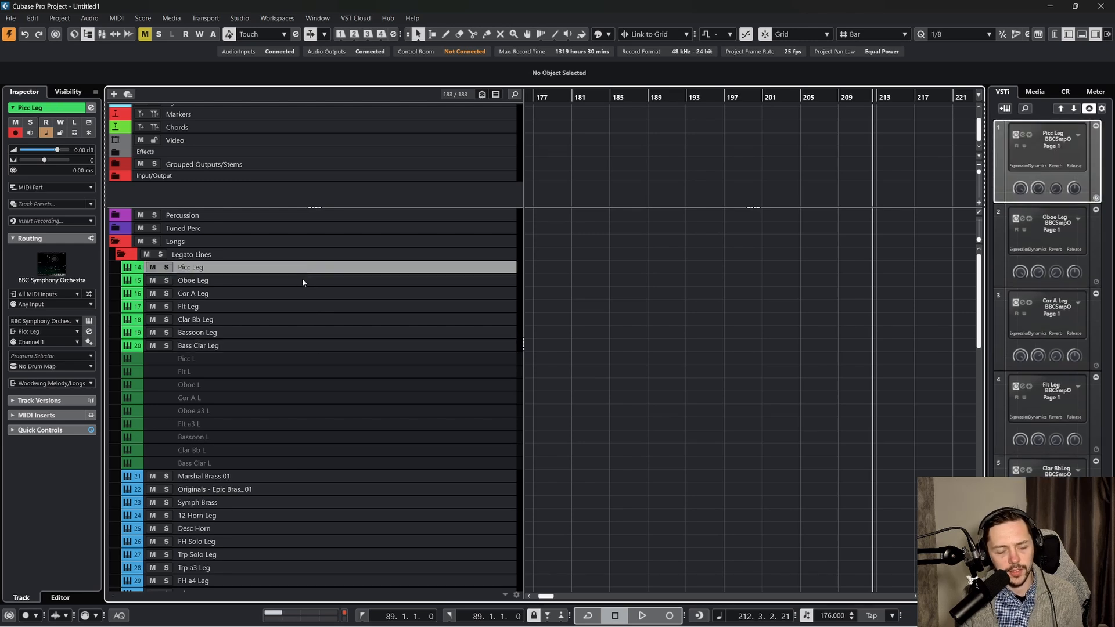
pyautogui.keyDown('shift'); pyautogui.click(303, 346); pyautogui.keyUp('shift')
# Select the disabled woodwind long tracks in Legato Lines, from Picc L to Bass Clar L
pyautogui.click(308, 358)
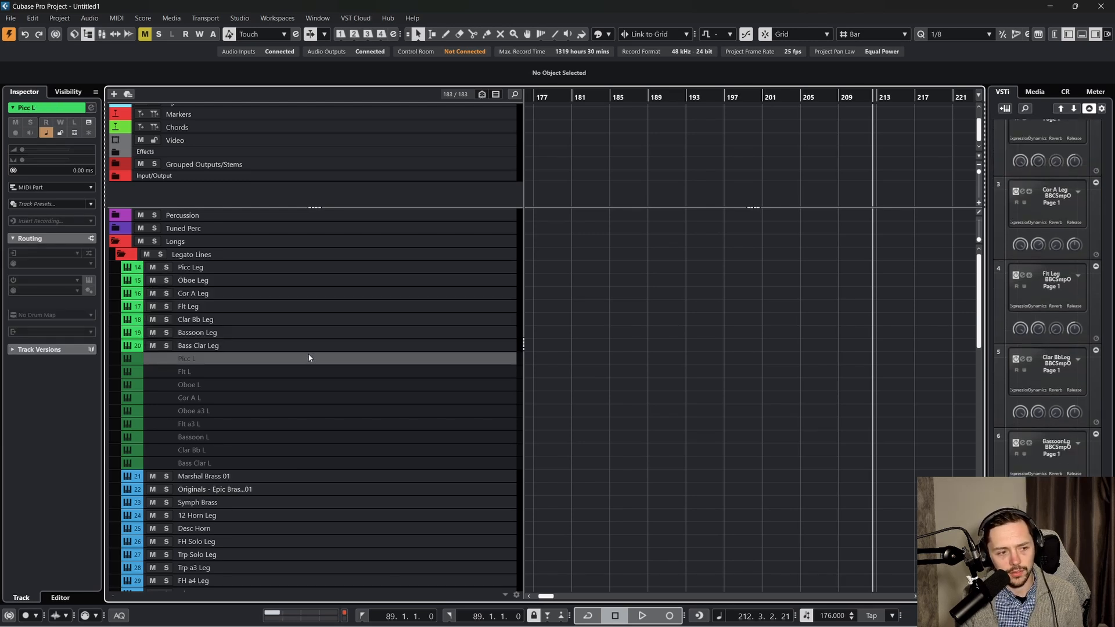
pyautogui.scroll(-3, 348, 379)
pyautogui.keyDown('shift'); pyautogui.click(338, 399); pyautogui.keyUp('shift')
pyautogui.keyDown('ctrl'); pyautogui.click(348, 376); pyautogui.keyUp('ctrl')
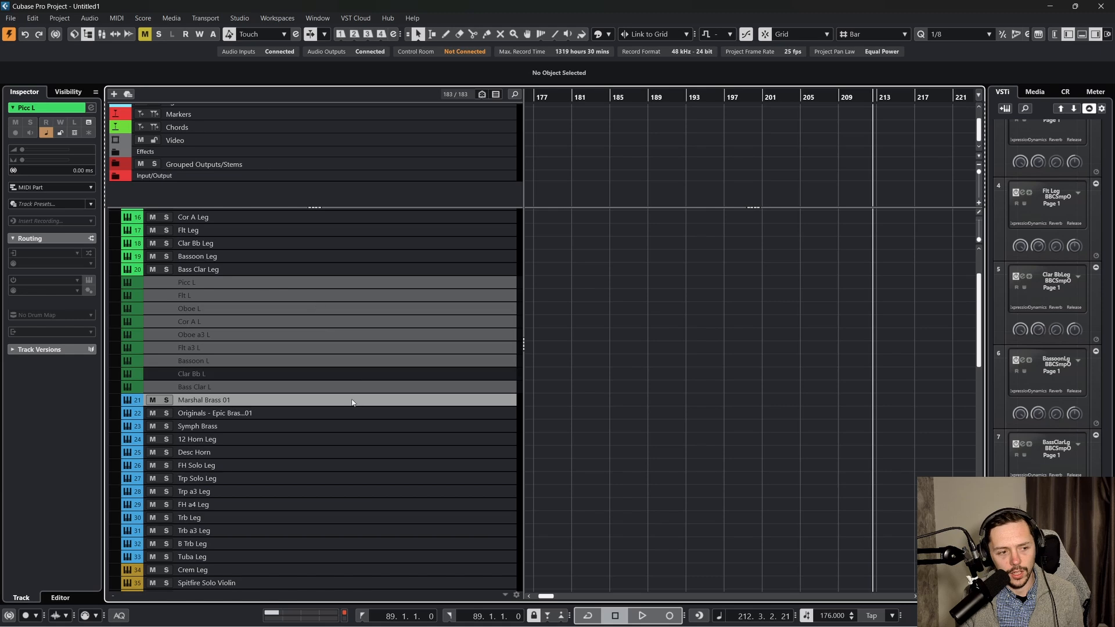
pyautogui.click(353, 402)
pyautogui.click(353, 390)
pyautogui.keyDown('shift'); pyautogui.click(320, 285); pyautogui.keyUp('shift')
pyautogui.scroll(3, 319, 301)
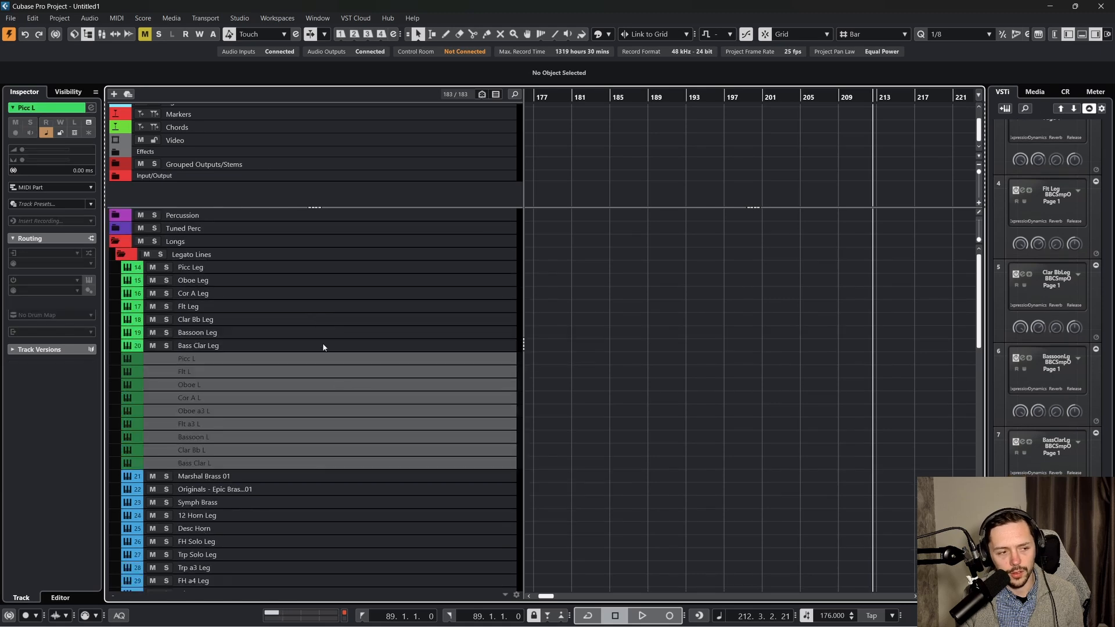
# Glance over the brass and string legatos in Legato Lines, and reselect the woodwind legato tracks from Picc Leg to Bass Clar Leg
pyautogui.scroll(-3, 369, 389)
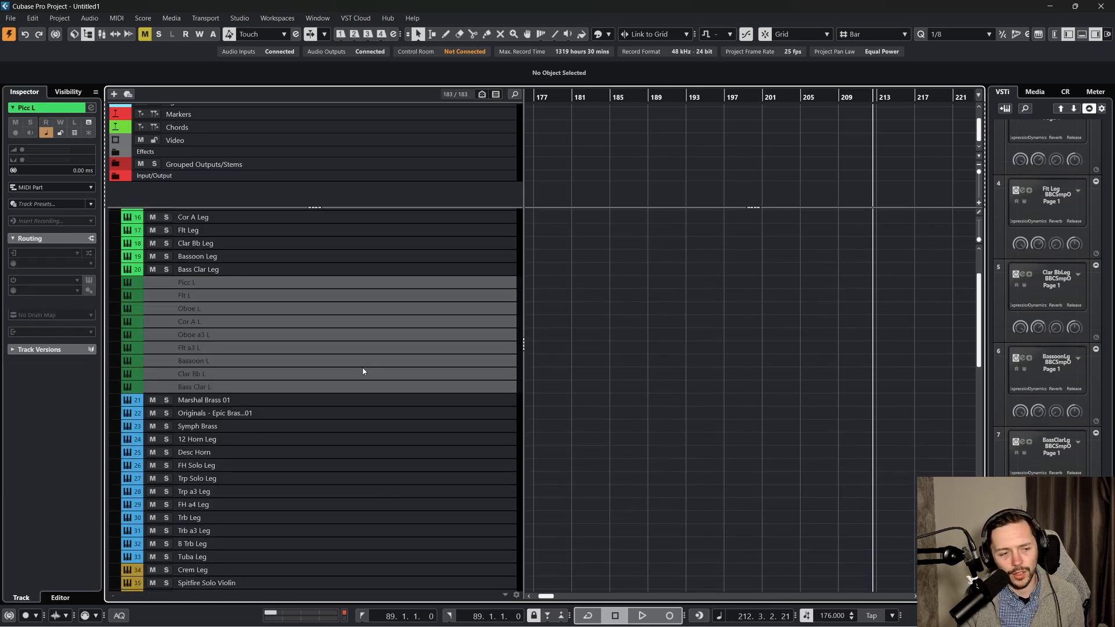
pyautogui.scroll(-3, 369, 328)
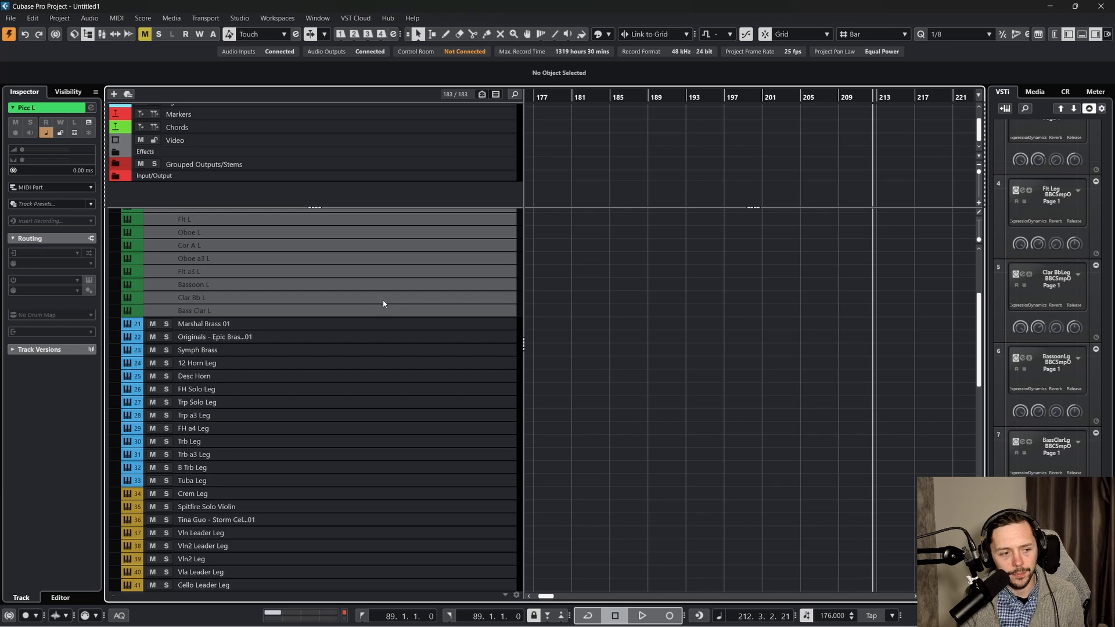
pyautogui.scroll(6, 387, 307)
pyautogui.click(329, 278)
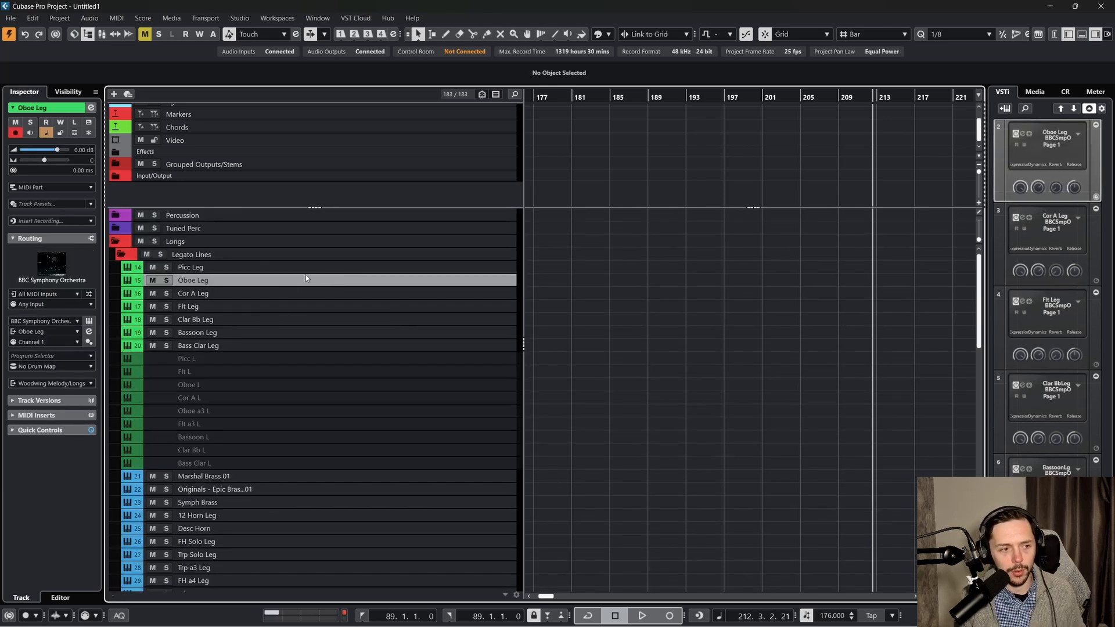
pyautogui.click(306, 269)
pyautogui.keyDown('shift'); pyautogui.click(345, 347); pyautogui.keyUp('shift')
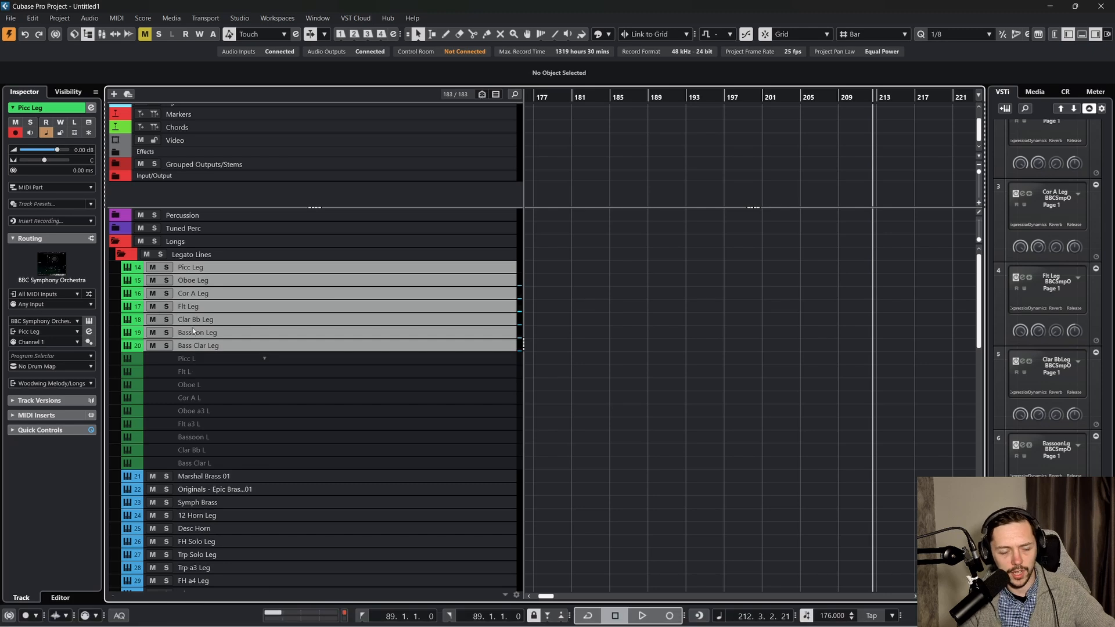
# Add the brass tracks Symph Brass, Trp Solo Leg, Marshal Brass 01, 12 Horn Leg and Trb Leg to the woodwind legato selection
pyautogui.scroll(-3, 257, 290)
pyautogui.scroll(3, 266, 304)
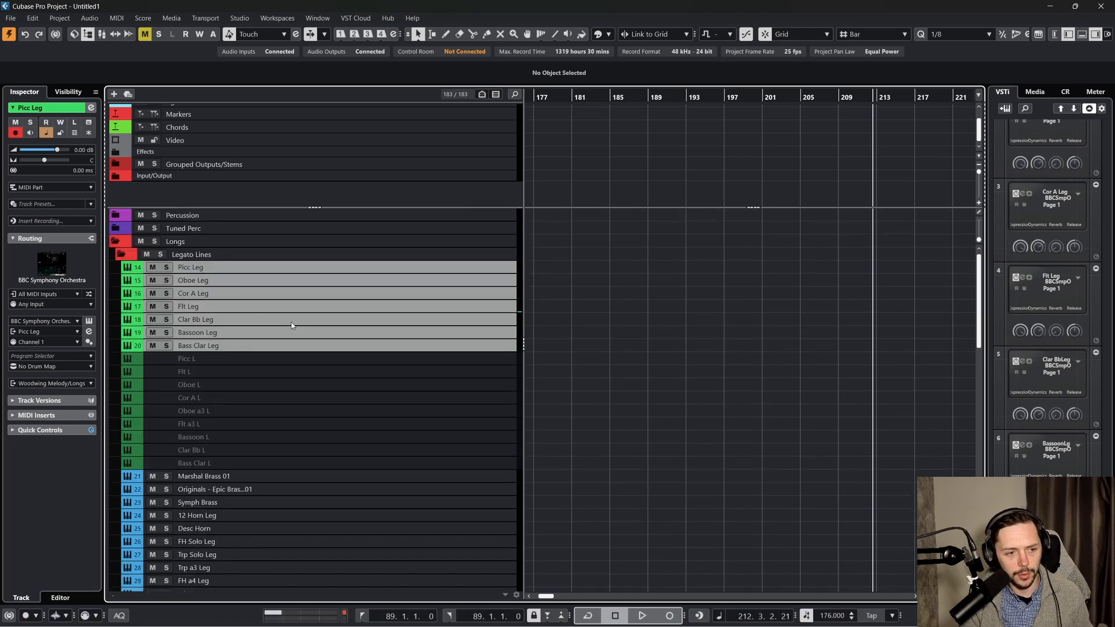
pyautogui.scroll(-6, 404, 468)
pyautogui.keyDown('ctrl'); pyautogui.click(377, 350); pyautogui.keyUp('ctrl')
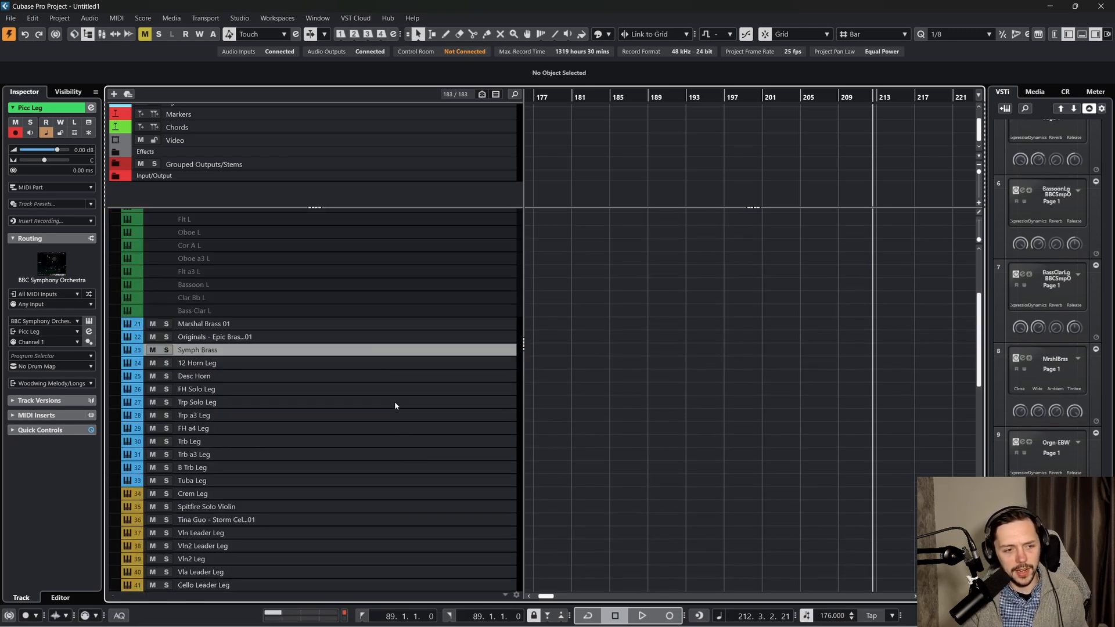
pyautogui.keyDown('ctrl'); pyautogui.click(395, 403); pyautogui.keyUp('ctrl')
pyautogui.keyDown('ctrl'); pyautogui.click(406, 324); pyautogui.keyUp('ctrl')
pyautogui.keyDown('ctrl'); pyautogui.click(413, 364); pyautogui.keyUp('ctrl')
pyautogui.keyDown('ctrl'); pyautogui.click(412, 441); pyautogui.keyUp('ctrl')
# Extend the selection with the string tracks Spitfire Solo Violin, Tina Guo - Storm Cel...01, Vln2 Leader Leg, Vln2 Leg and Cello Leader Leg
pyautogui.scroll(-9, 405, 485)
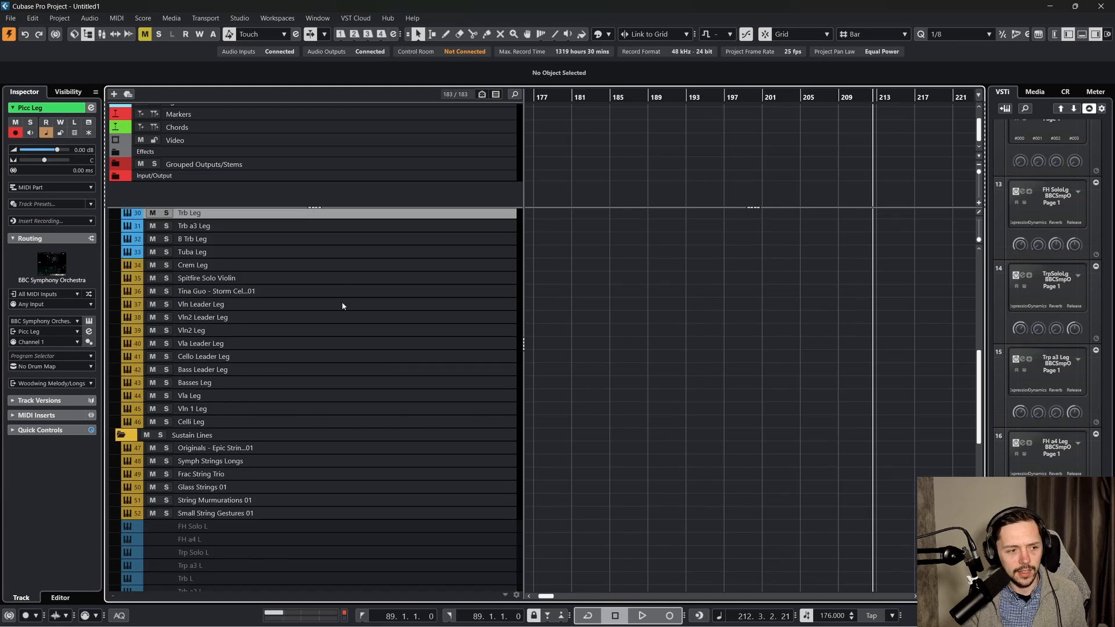
pyautogui.keyDown('ctrl'); pyautogui.click(348, 291); pyautogui.keyUp('ctrl')
pyautogui.keyDown('ctrl'); pyautogui.click(354, 318); pyautogui.keyUp('ctrl')
pyautogui.keyDown('ctrl'); pyautogui.click(360, 330); pyautogui.keyUp('ctrl')
pyautogui.keyDown('ctrl'); pyautogui.click(366, 357); pyautogui.keyUp('ctrl')
pyautogui.scroll(-12, 359, 409)
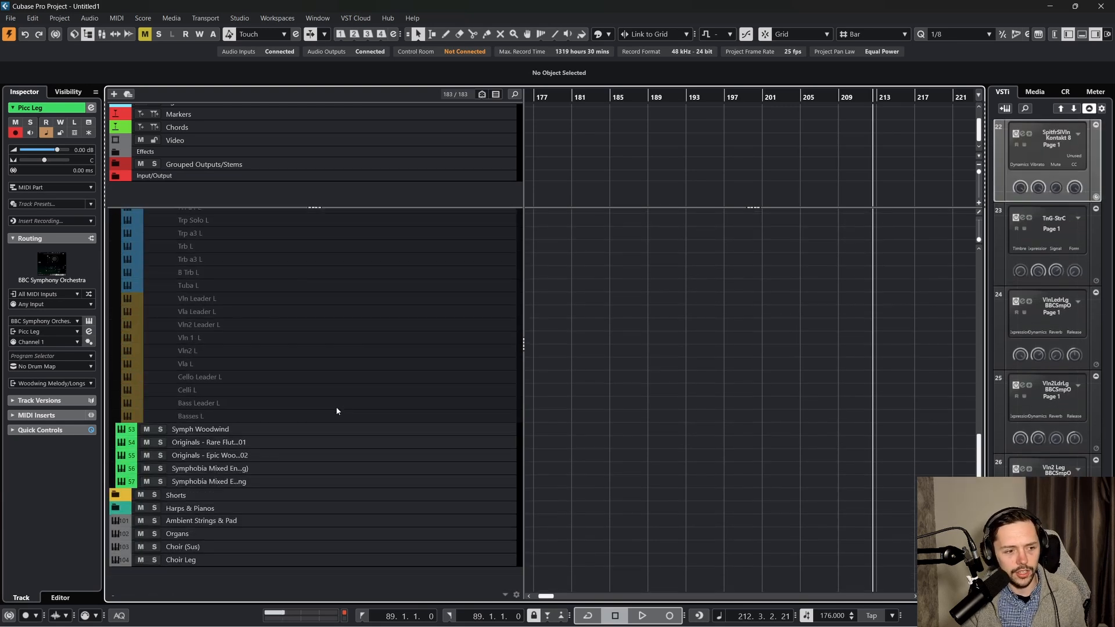
pyautogui.scroll(14, 373, 519)
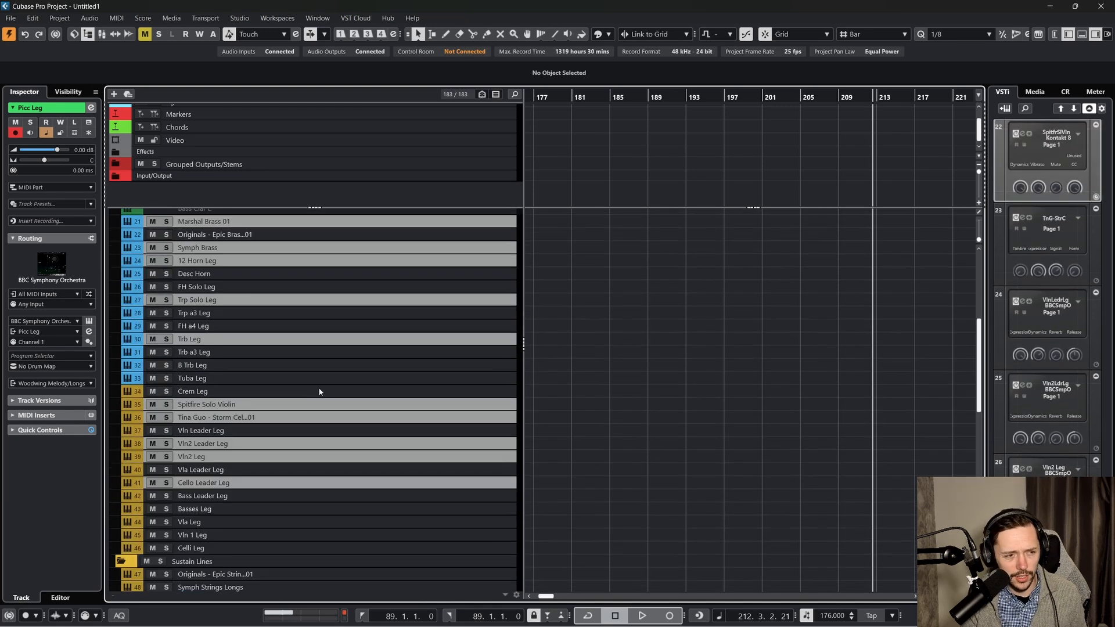
# Replace the multi-track selection with the Legato Lines folder and enable monitoring for the whole folder
pyautogui.click(392, 352)
pyautogui.scroll(10, 372, 337)
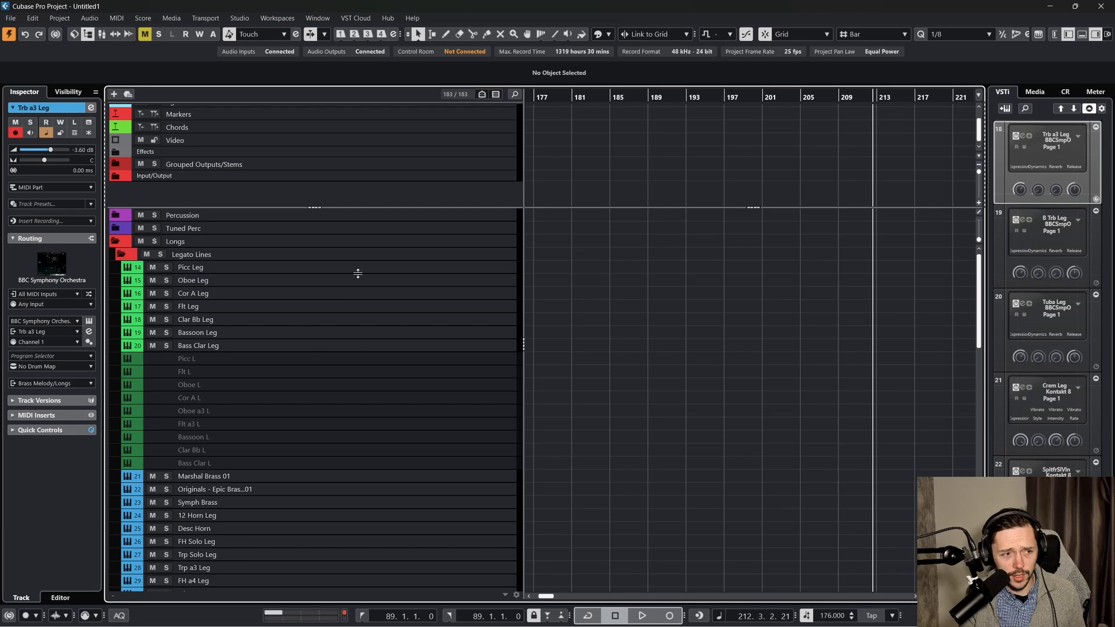
pyautogui.click(349, 254)
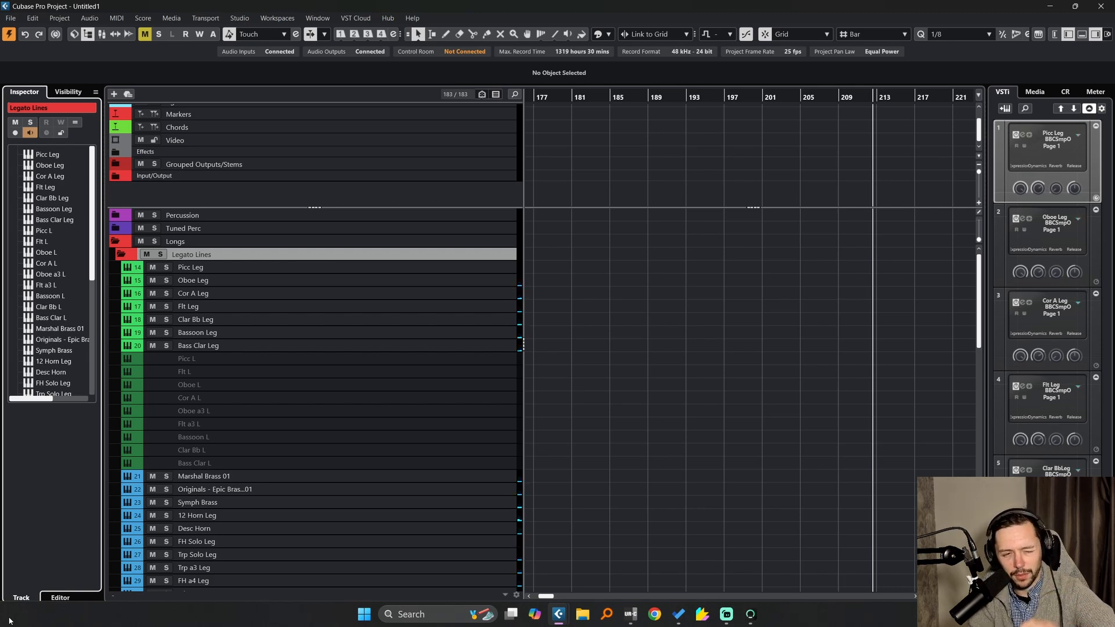
# Select the monitored legato tracks Cor A Leg, Symph Brass and Trb a3 Leg one after another
pyautogui.click(386, 294)
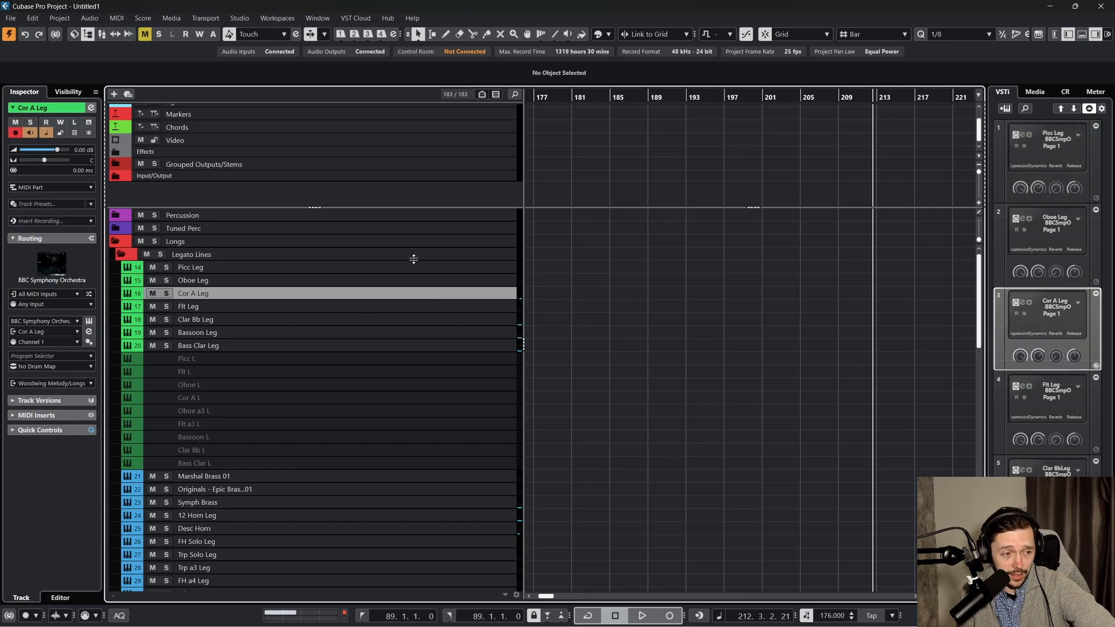
pyautogui.scroll(-4, 408, 258)
pyautogui.scroll(-2, 410, 261)
pyautogui.click(417, 274)
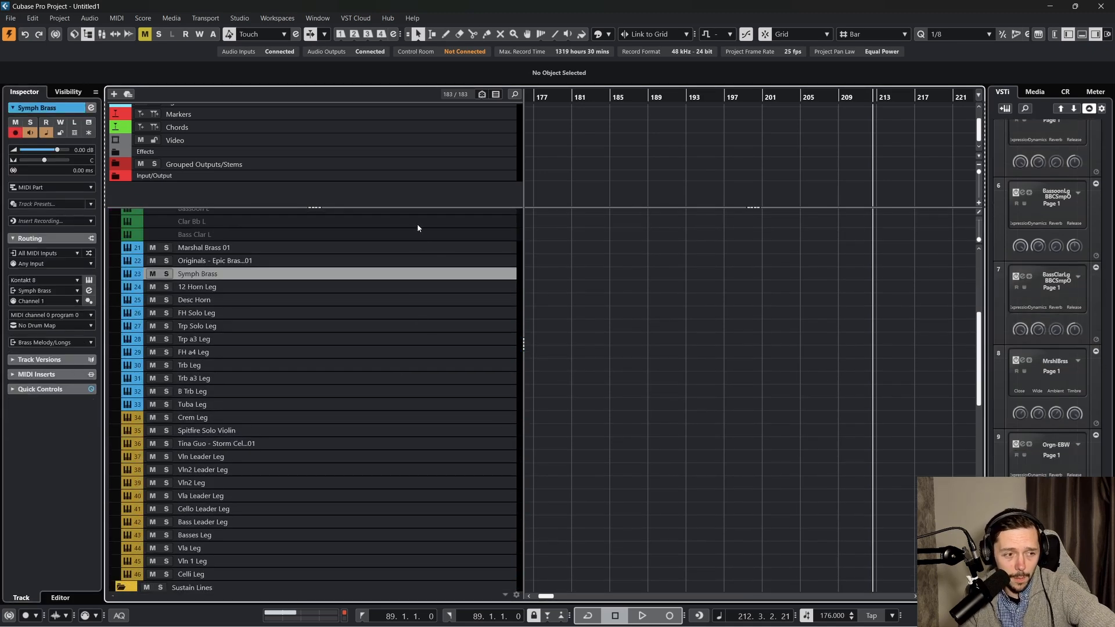
pyautogui.scroll(-2, 406, 362)
pyautogui.click(410, 354)
pyautogui.scroll(8, 411, 353)
# Select the Legato Lines folder inside Longs and toggle its monitoring off and back on
pyautogui.click(336, 243)
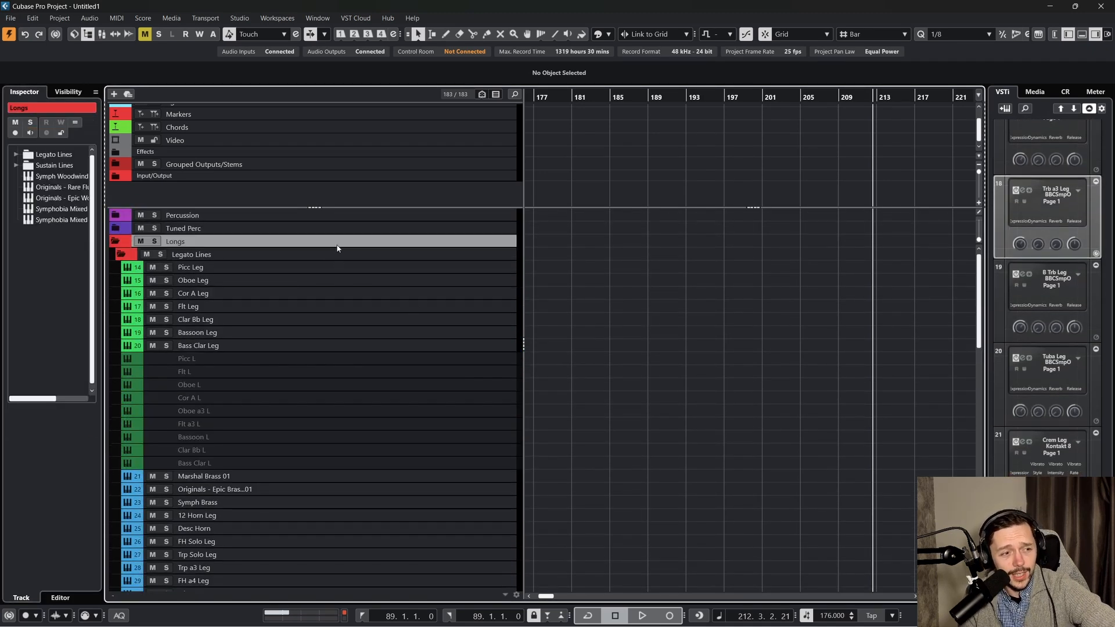
pyautogui.click(339, 256)
pyautogui.click(30, 133)
pyautogui.click(30, 133)
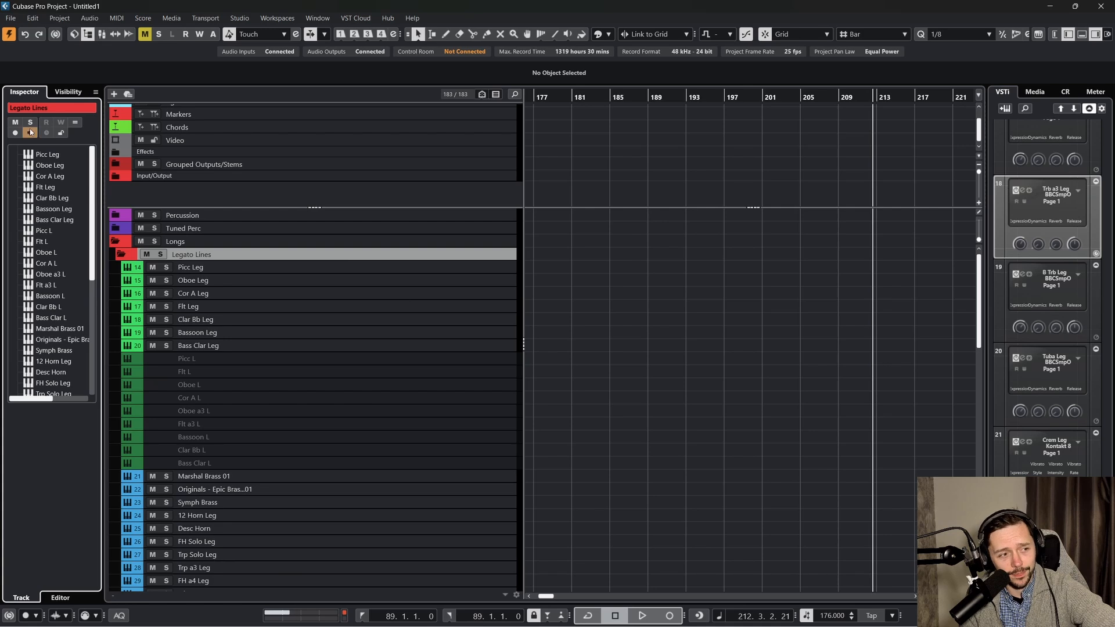
# Review the Legato Lines tracks across woodwinds, brass and strings, selecting Oboe Leg, Clar Bb Leg and Trb Leg in turn
pyautogui.scroll(-3, 288, 273)
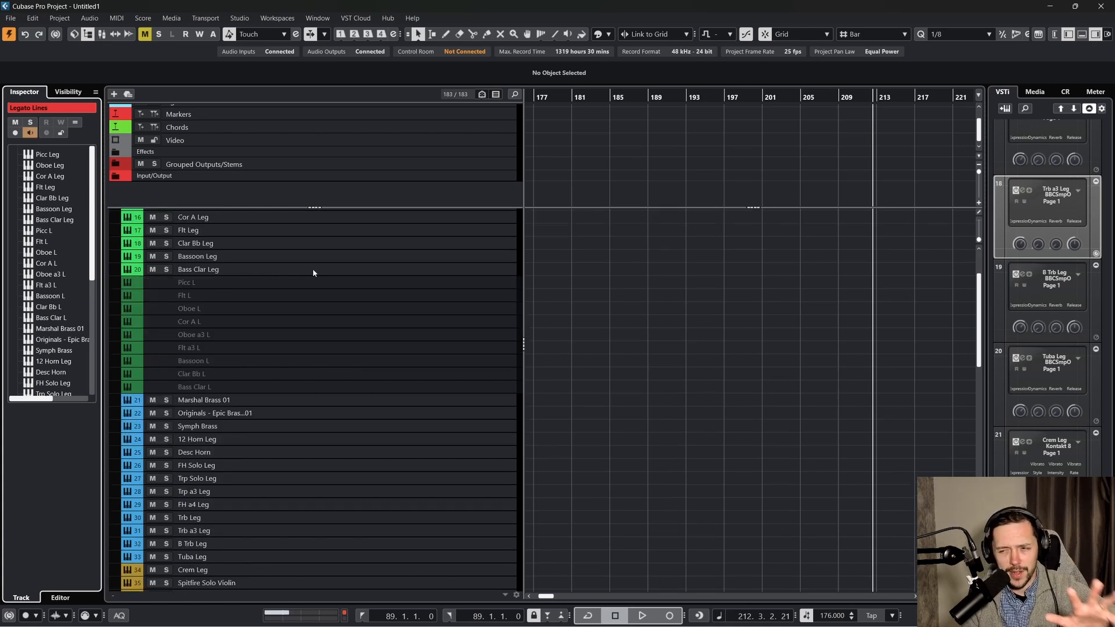
pyautogui.scroll(3, 336, 259)
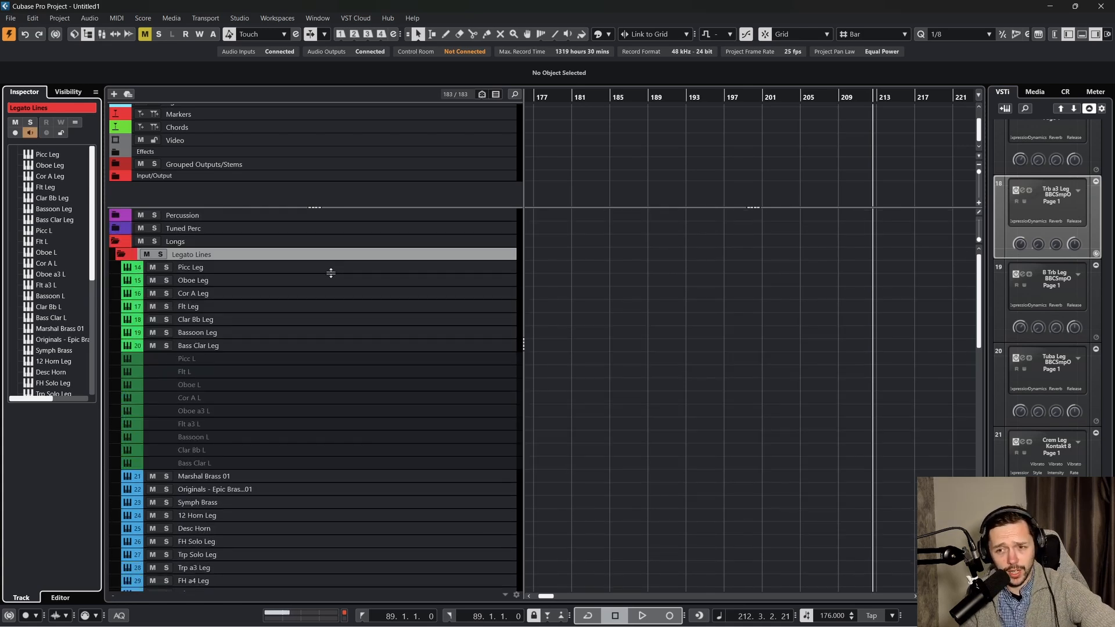
pyautogui.scroll(-9, 334, 279)
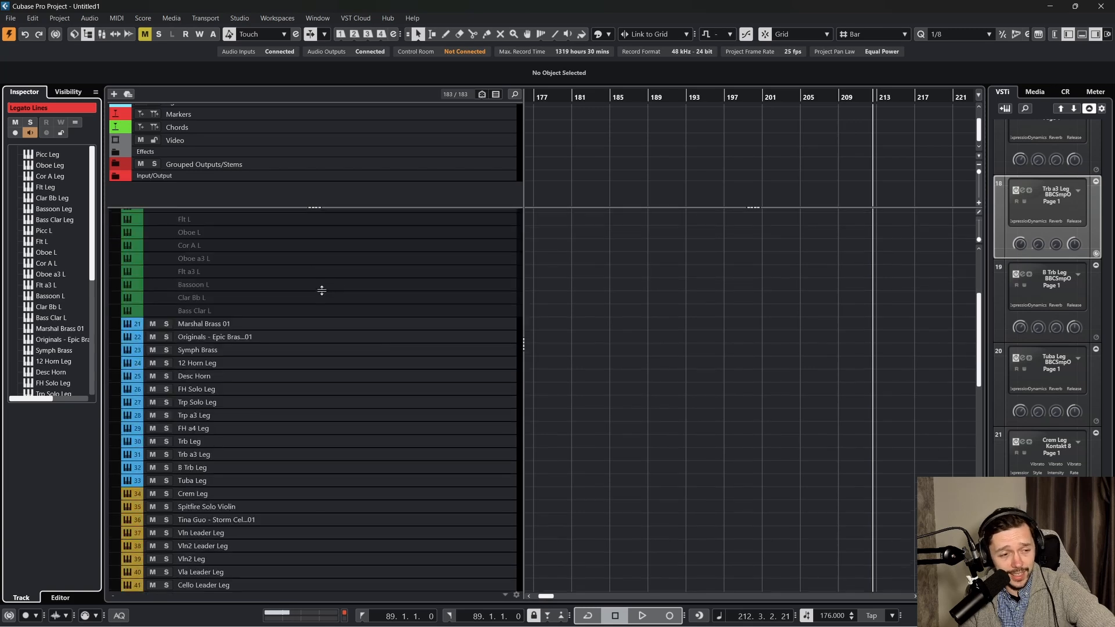
pyautogui.scroll(9, 370, 330)
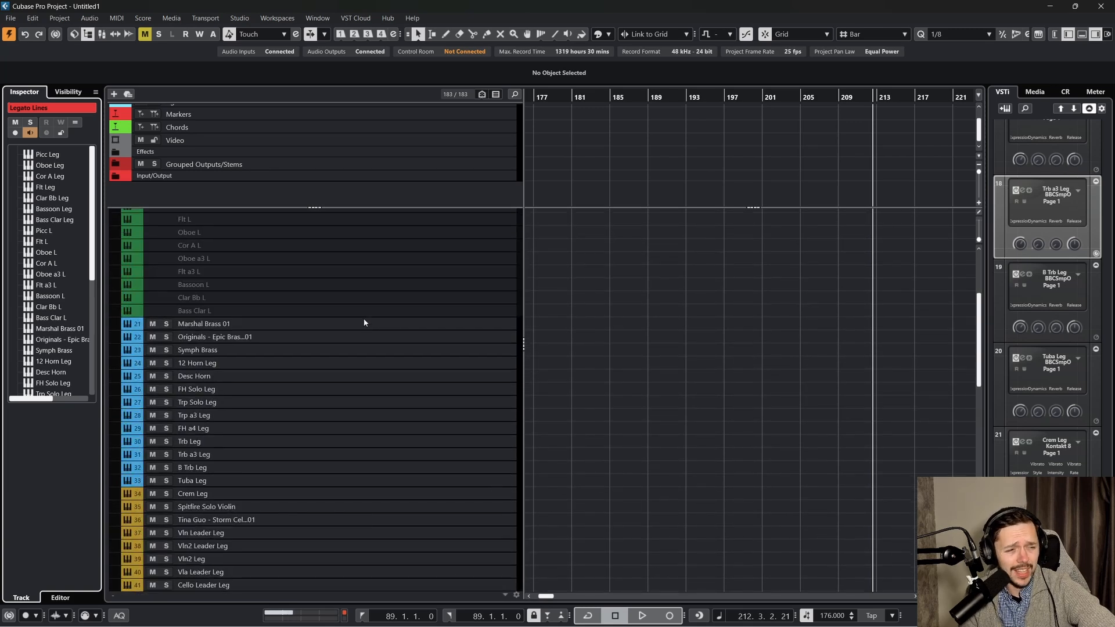
pyautogui.click(375, 280)
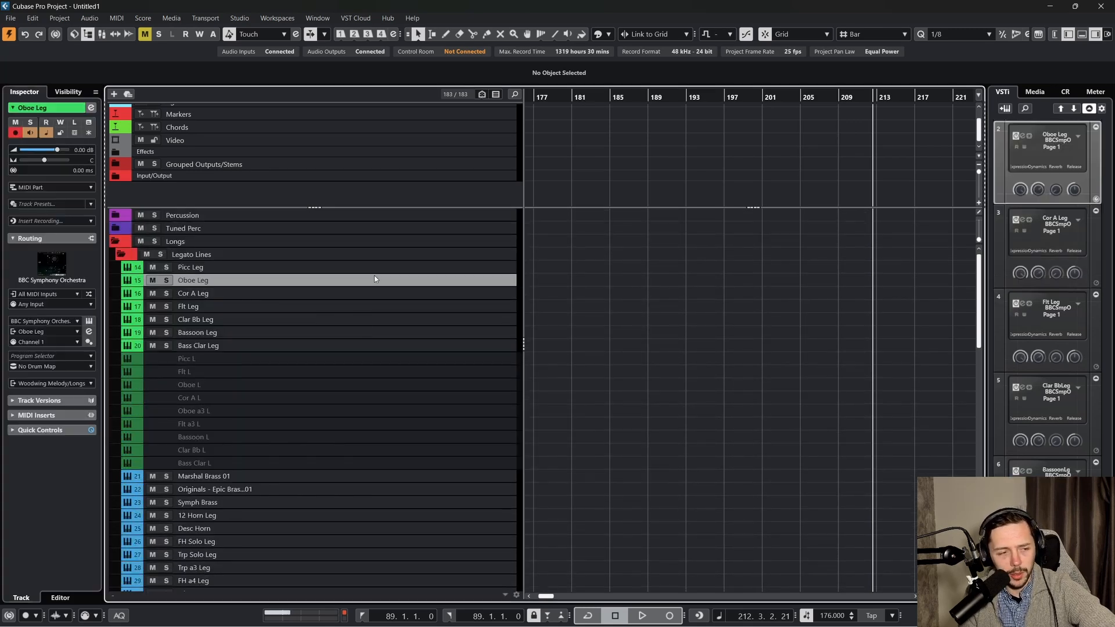
pyautogui.click(361, 321)
pyautogui.scroll(-3, 329, 291)
pyautogui.scroll(-6, 329, 288)
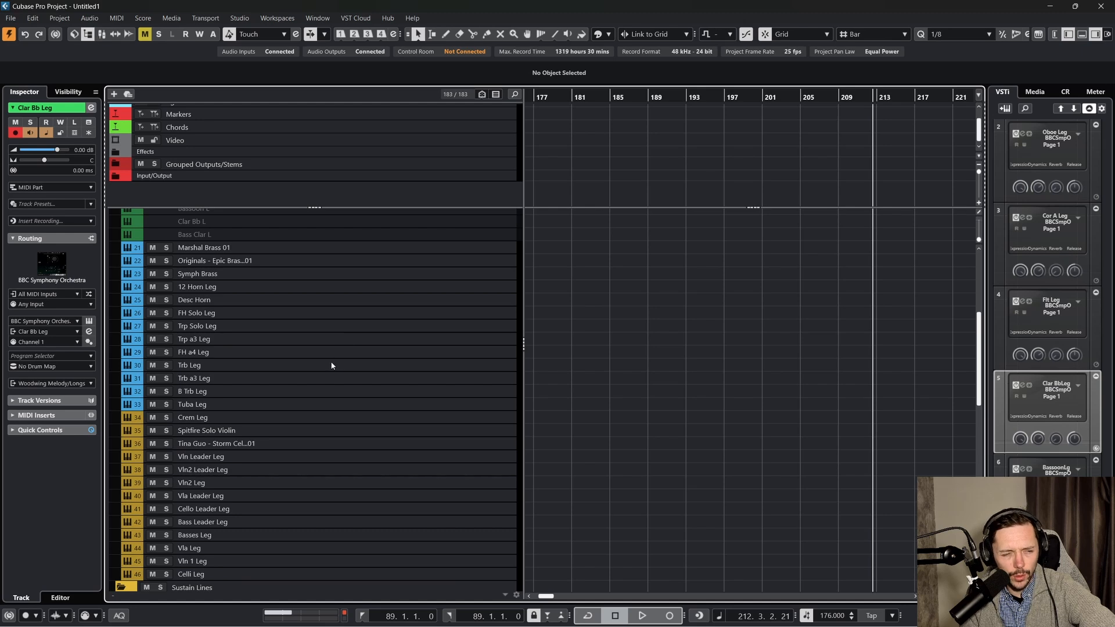
pyautogui.click(332, 366)
# Open the instrument of the Trp Solo Leg track to view its Legato (Extended) articulation, and close it again
pyautogui.click(326, 325)
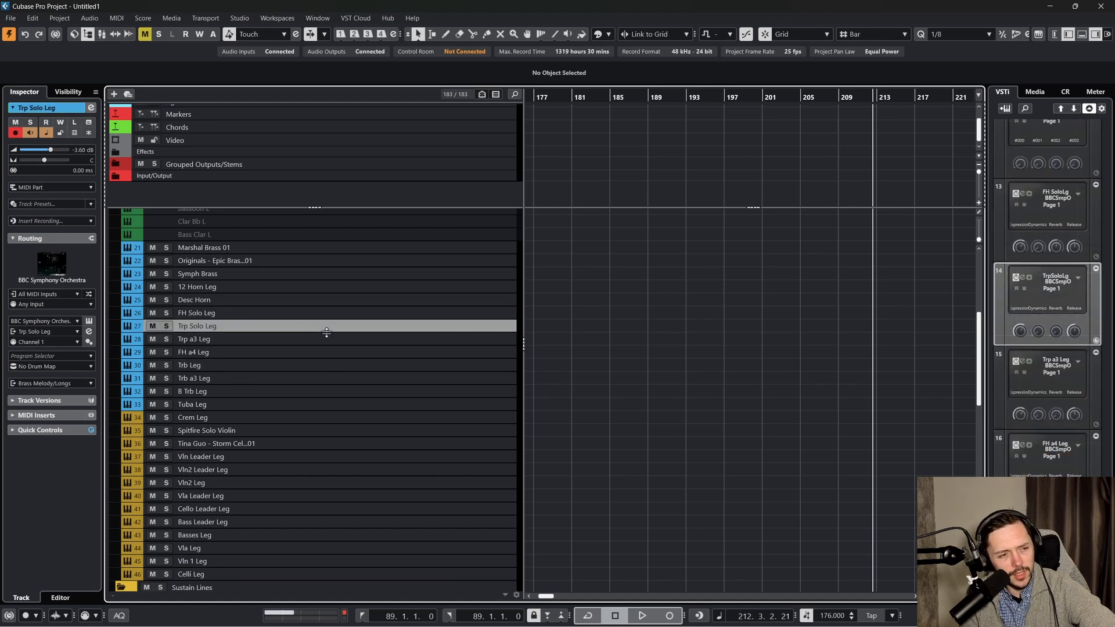
pyautogui.click(90, 321)
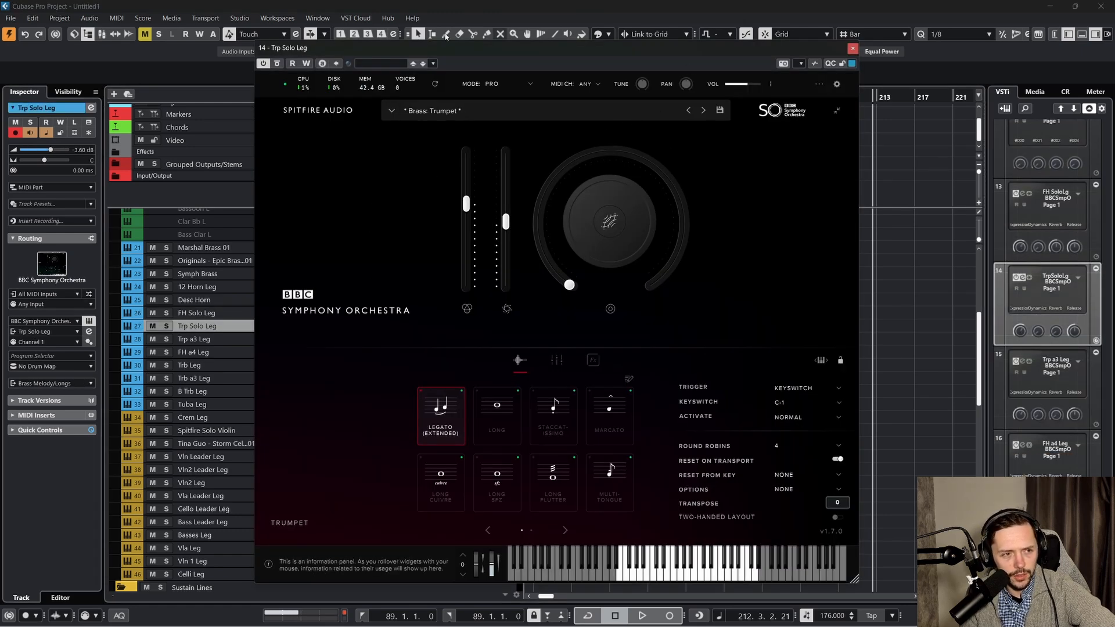
pyautogui.click(852, 48)
# Collapse the Legato Lines folder, toggle monitoring on the Sustain Lines folder, and select its Originals - Epic Strin...01 track
pyautogui.scroll(9, 275, 405)
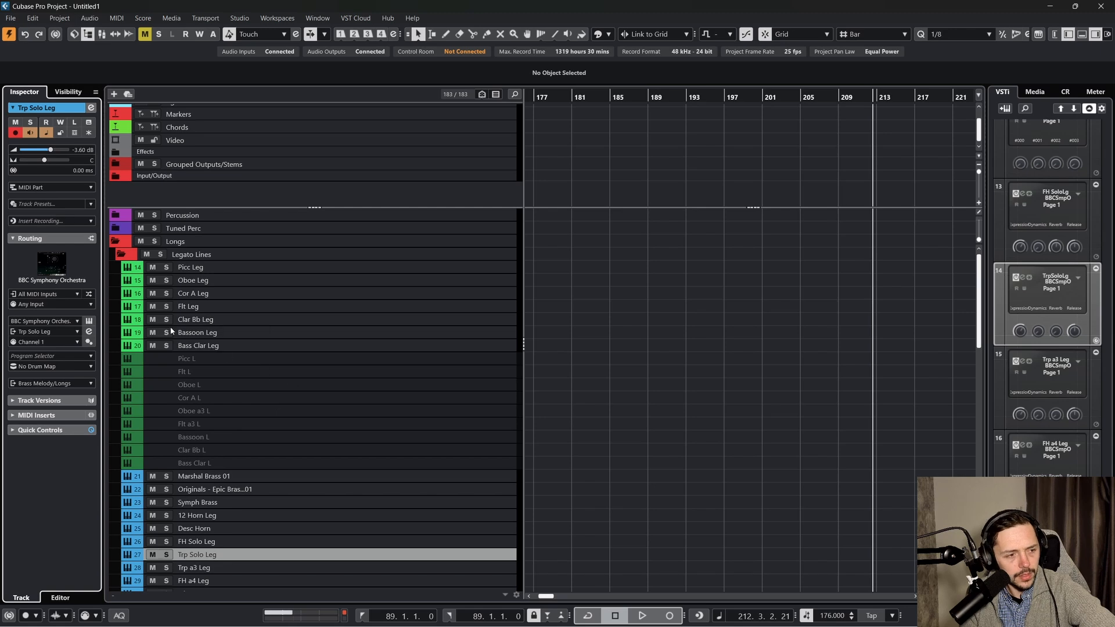
pyautogui.click(127, 259)
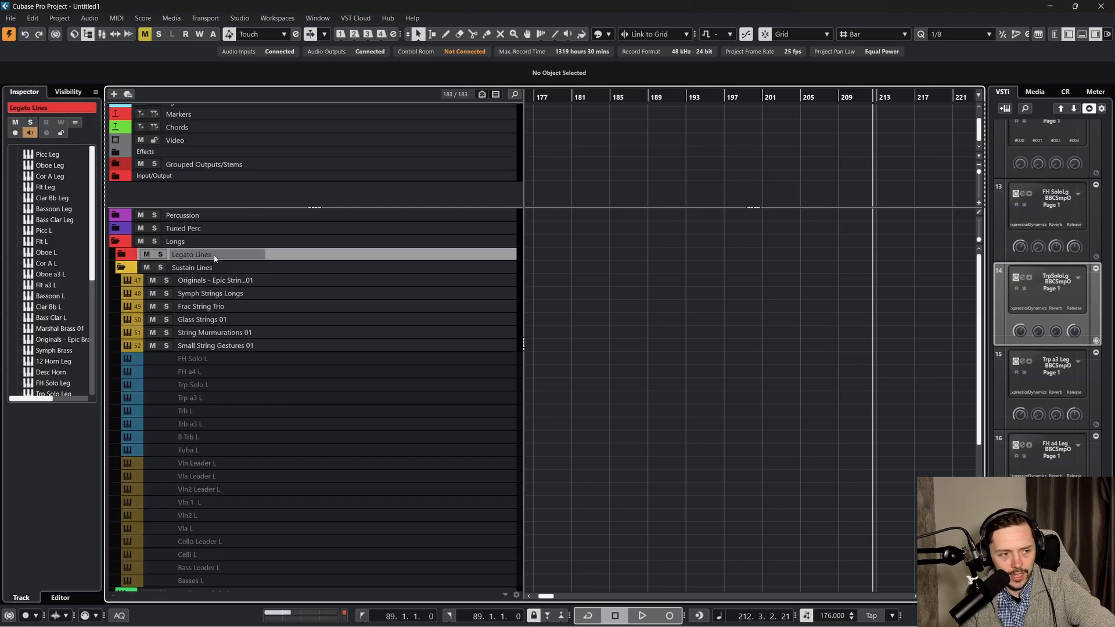
pyautogui.click(318, 270)
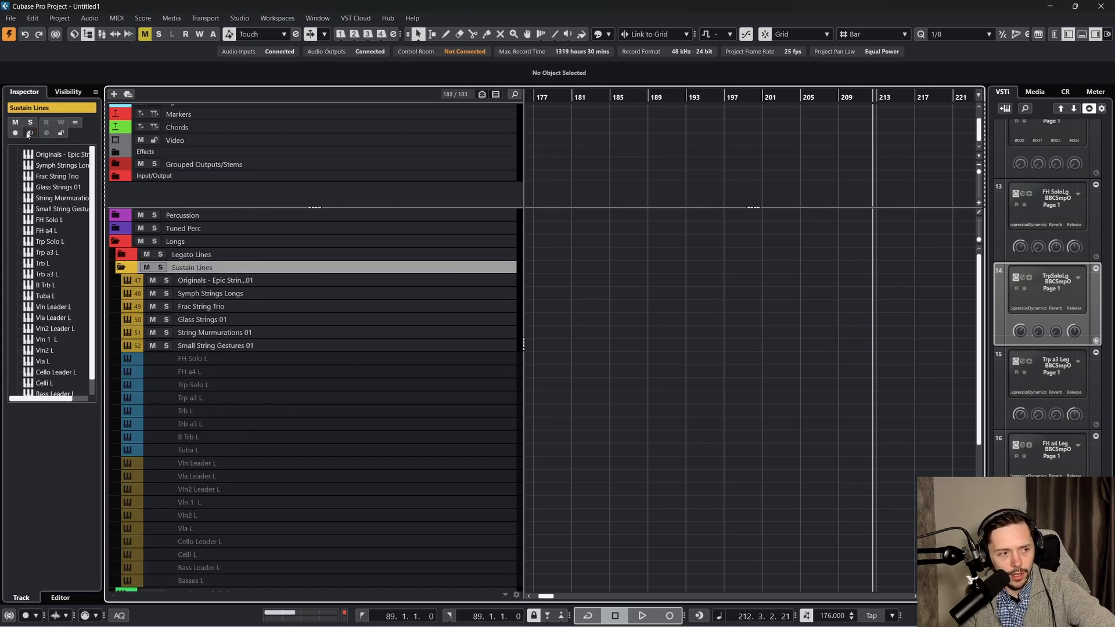
pyautogui.scroll(-3, 382, 302)
pyautogui.scroll(3, 393, 322)
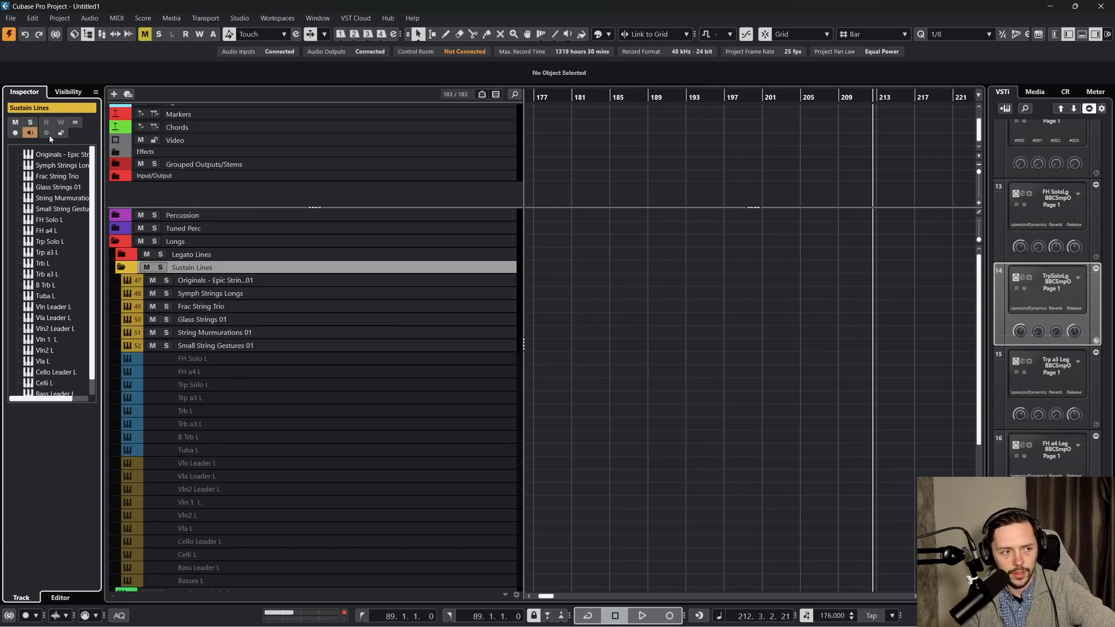
pyautogui.click(267, 279)
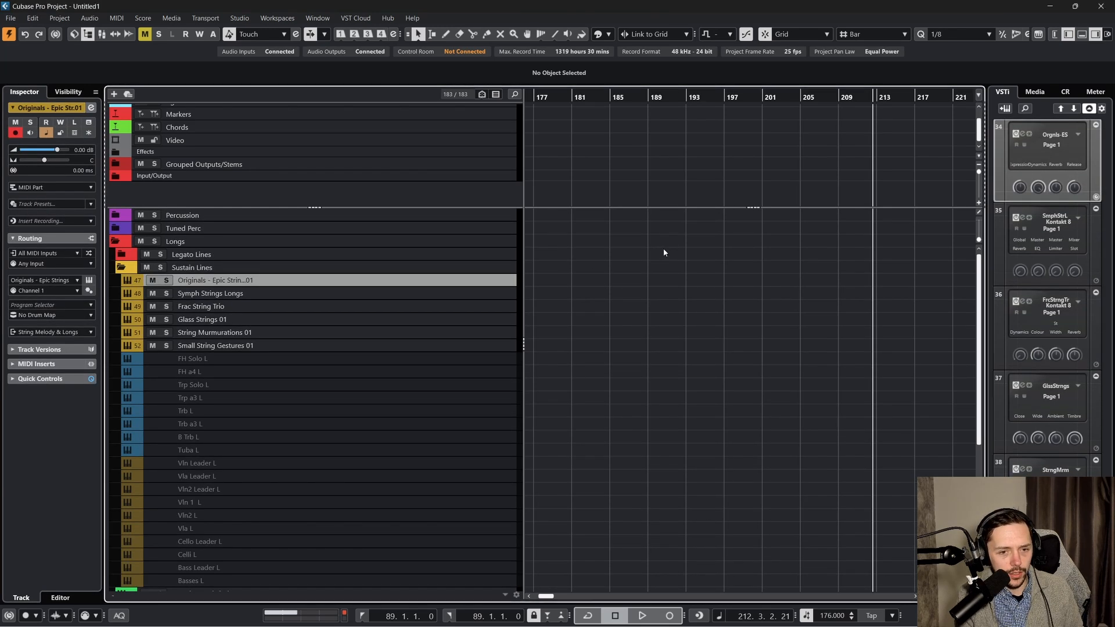
# Switch to the Untitled2 project window with the template organised by instrument family
pyautogui.hotkey('alt', 'Tab')
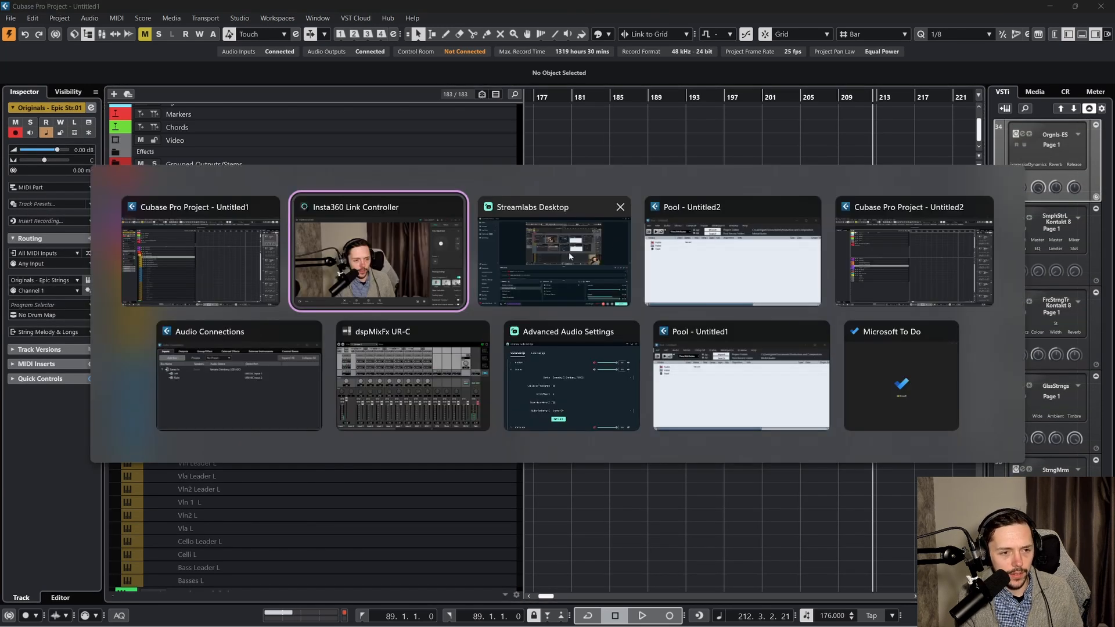
pyautogui.click(219, 234)
pyautogui.hotkey('alt', 'Tab')
pyautogui.click(929, 244)
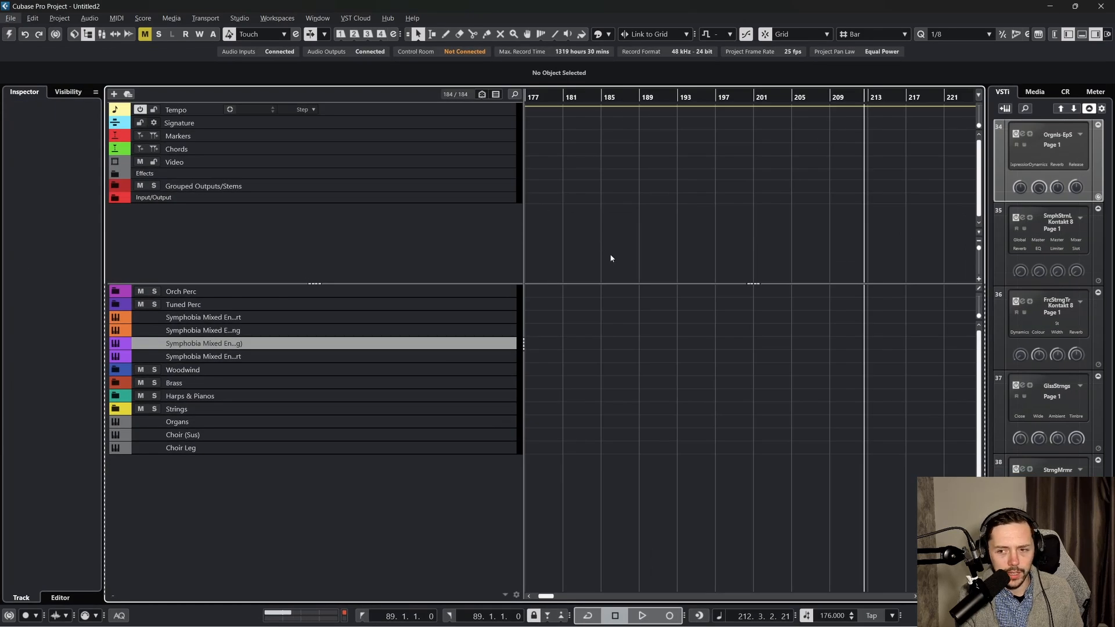
# Expand the Brass, Woodwind and BBC Brass folders and look through the long and short tracks inside them
pyautogui.click(117, 384)
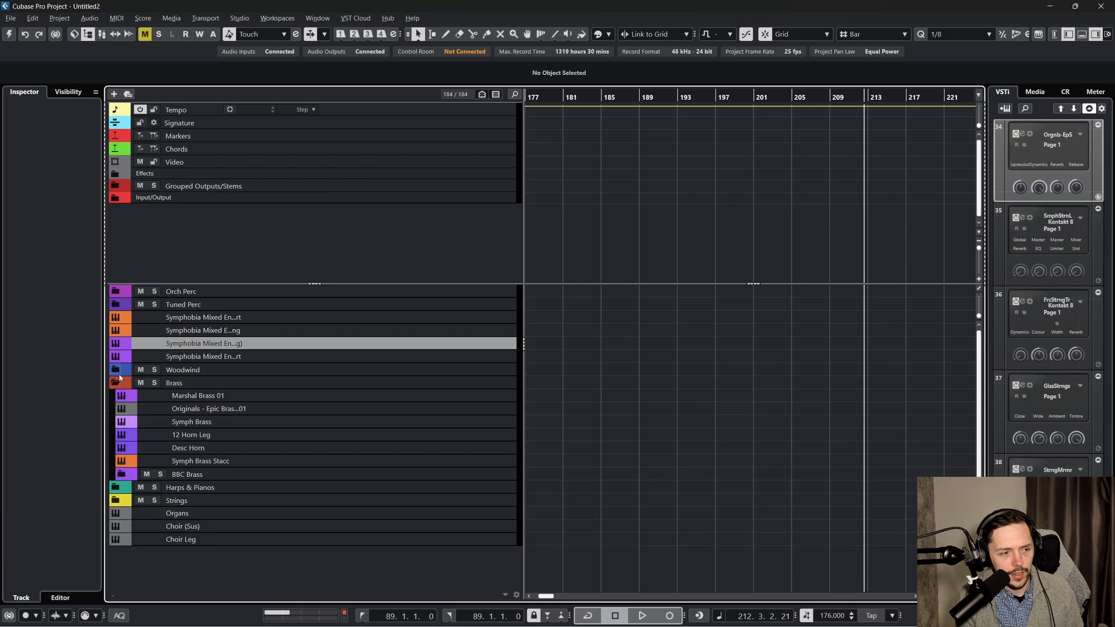
pyautogui.click(118, 371)
pyautogui.scroll(-4, 119, 407)
pyautogui.scroll(-5, 125, 435)
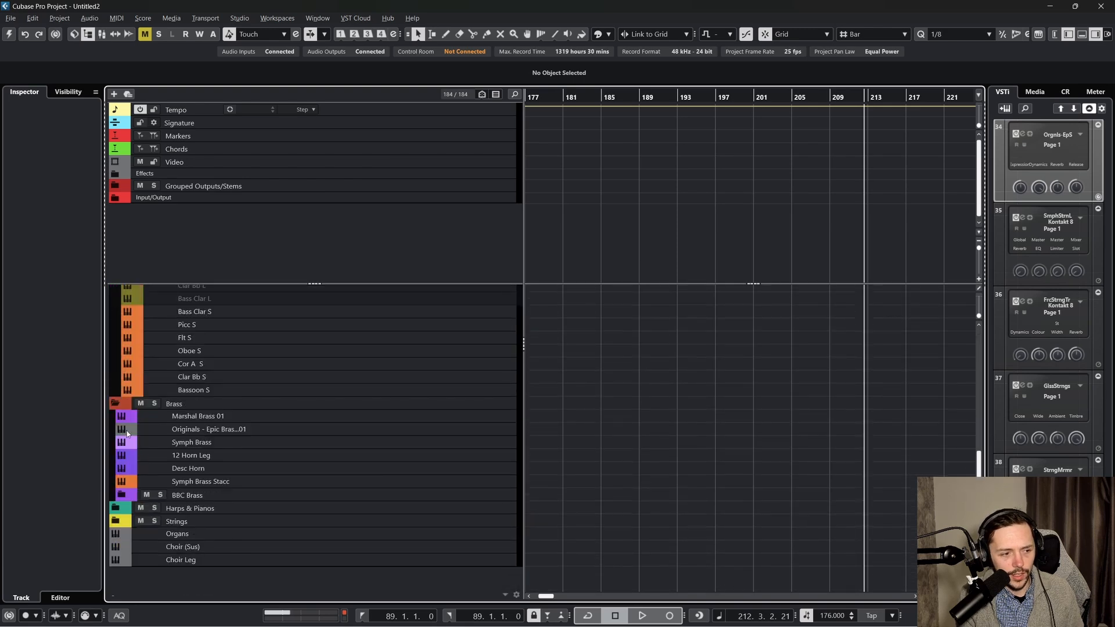
pyautogui.click(121, 495)
pyautogui.scroll(-8, 122, 471)
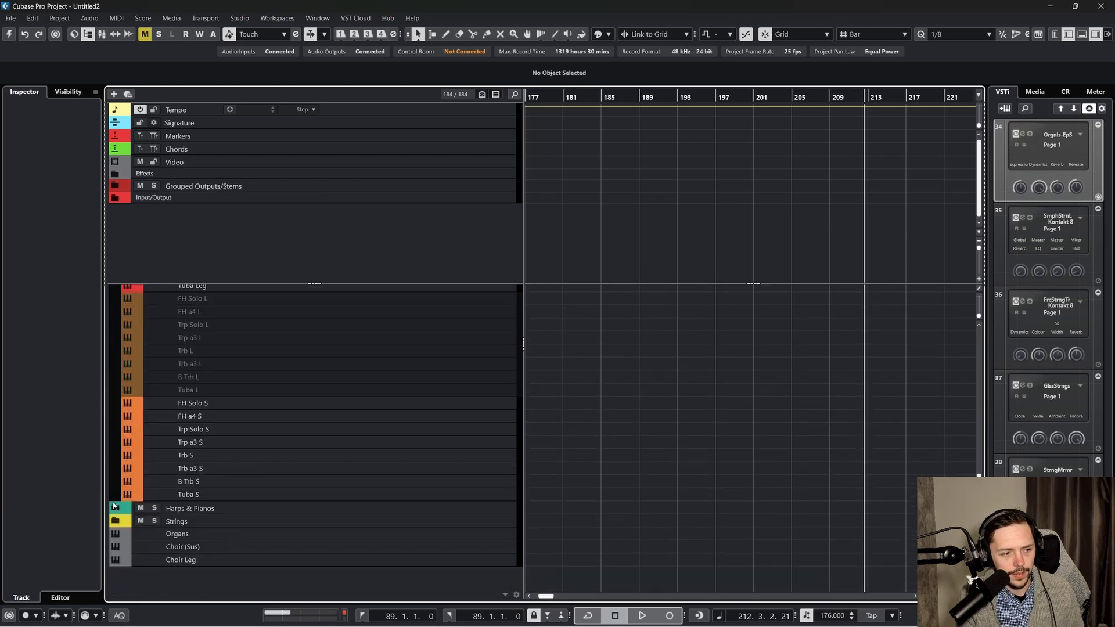
# Expand the Strings folder and its BBC subfolder, and return to the beginning of the track list
pyautogui.click(116, 521)
pyautogui.scroll(-8, 282, 485)
pyautogui.scroll(3, 300, 448)
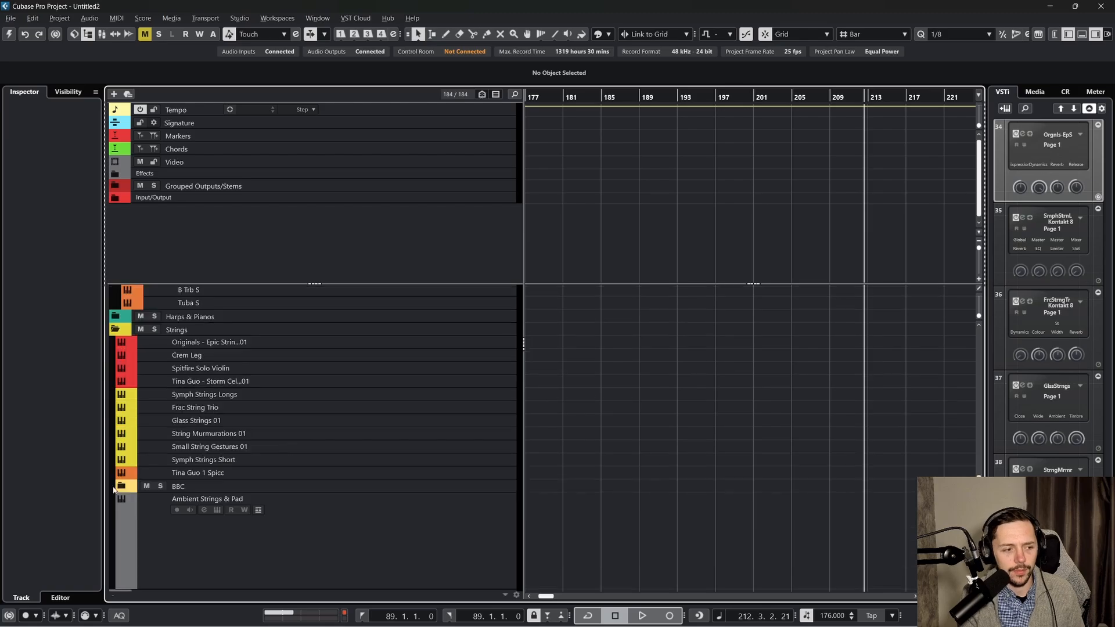
pyautogui.click(121, 486)
pyautogui.scroll(15, 339, 428)
pyautogui.scroll(6, 472, 416)
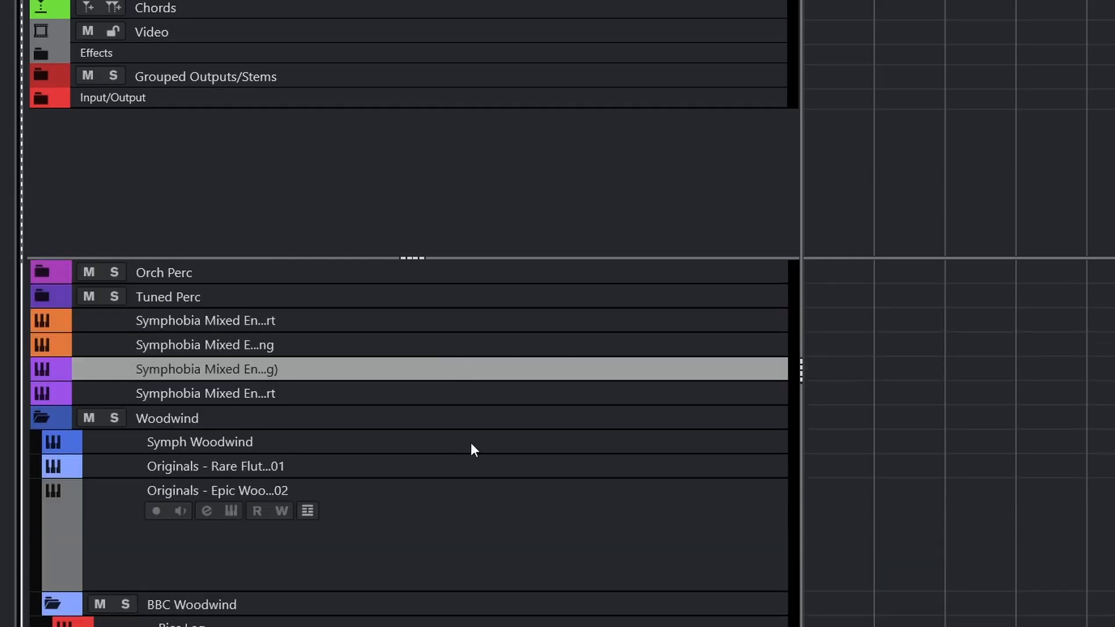
# Select the Picc Leg track in the BBC Woodwind folder and look through the woodwind tracks below it
pyautogui.scroll(-4, 558, 467)
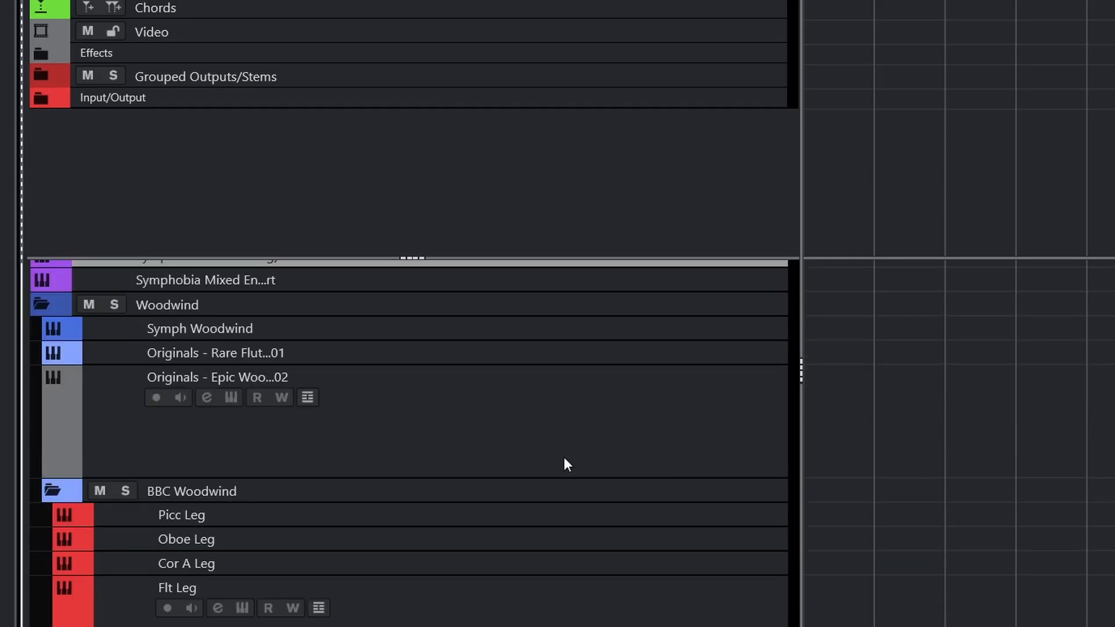
pyautogui.click(573, 523)
pyautogui.scroll(-4, 555, 497)
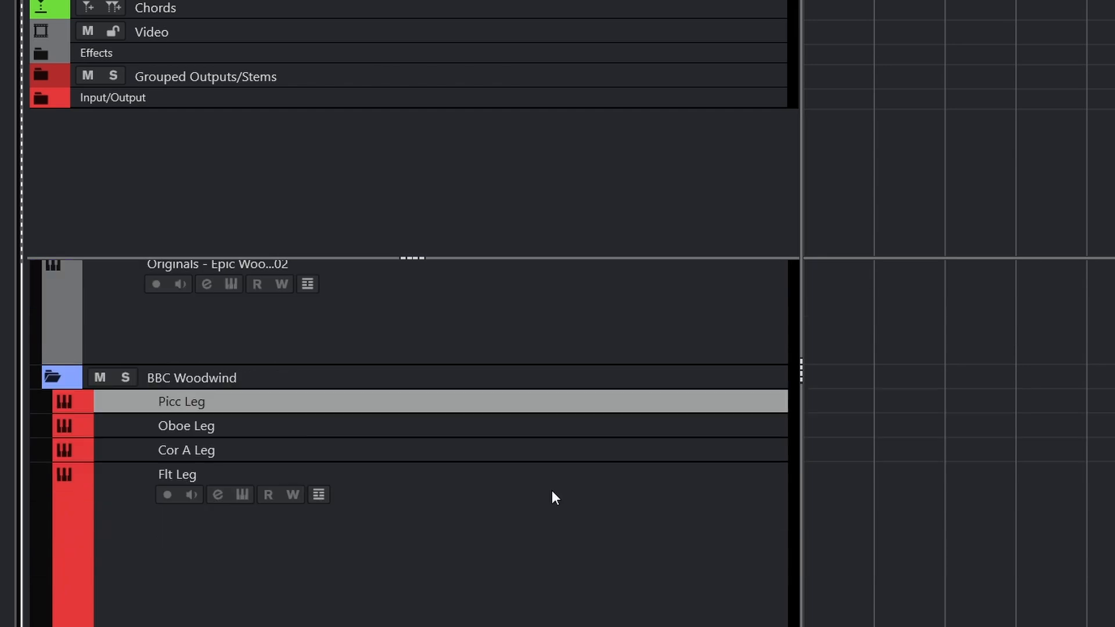
pyautogui.moveTo(546, 451); pyautogui.dragTo(545, 433)
pyautogui.scroll(-20, 523, 499)
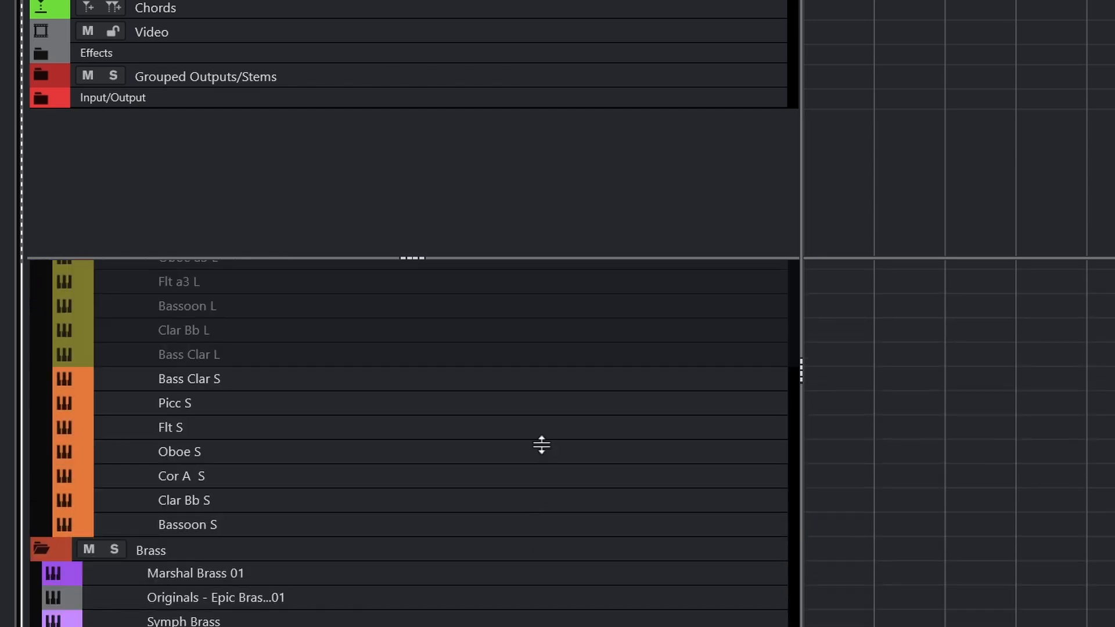
# Select several separate legato tracks together in the BBC Brass folder, starting with FH Solo Leg and including Trp Solo Leg
pyautogui.click(443, 408)
pyautogui.keyDown('ctrl'); pyautogui.click(422, 452); pyautogui.keyUp('ctrl')
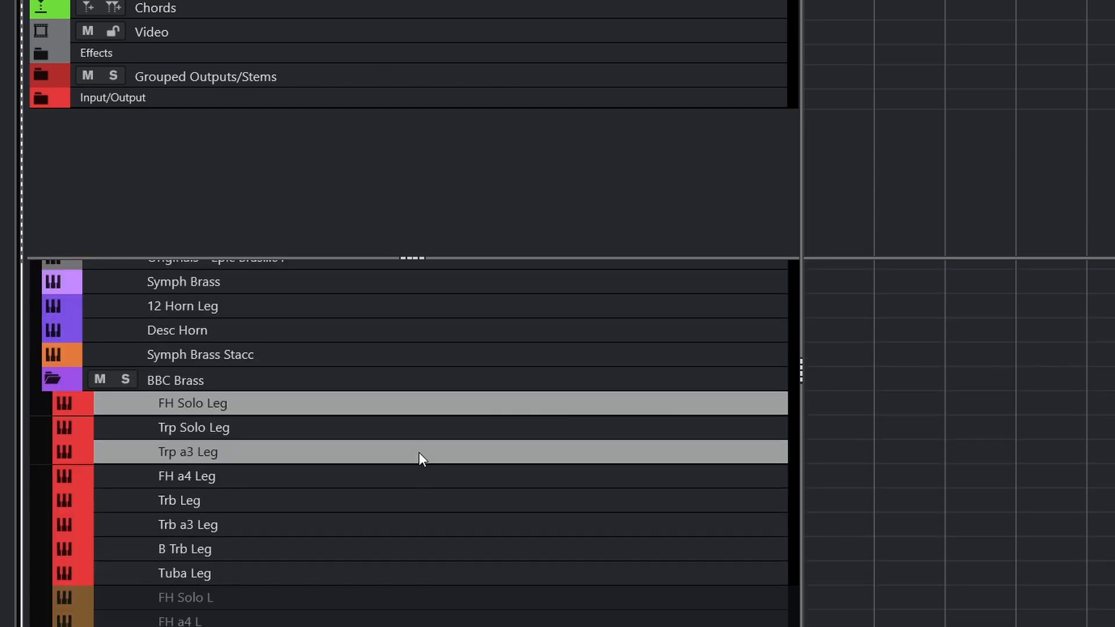
pyautogui.keyDown('ctrl'); pyautogui.click(413, 454); pyautogui.keyUp('ctrl')
pyautogui.keyDown('ctrl'); pyautogui.click(403, 430); pyautogui.keyUp('ctrl')
pyautogui.keyDown('ctrl'); pyautogui.click(402, 479); pyautogui.keyUp('ctrl')
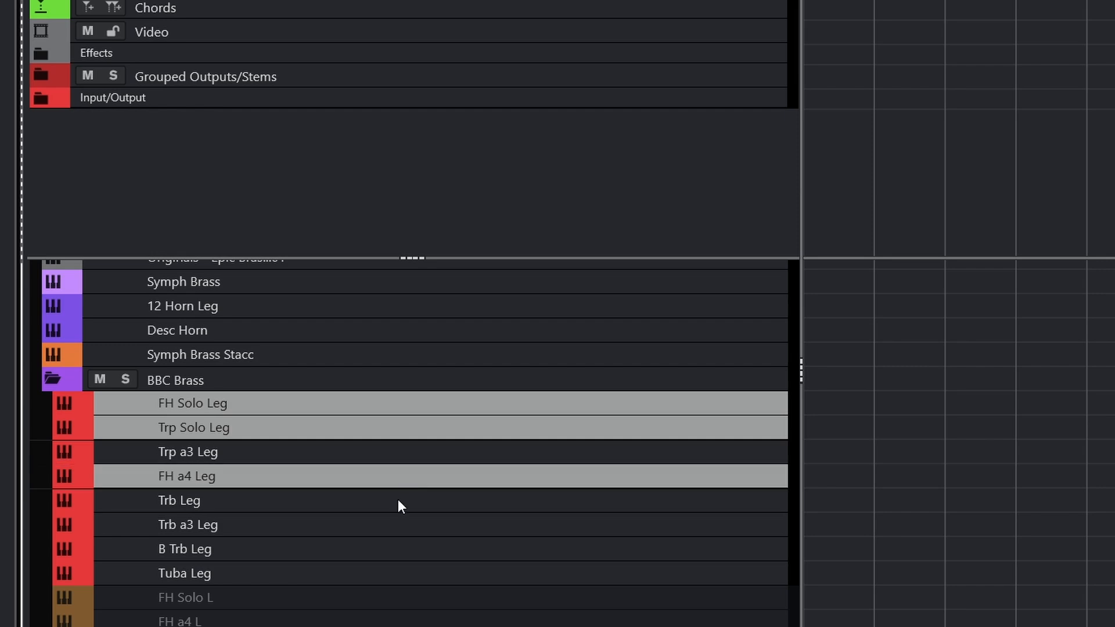
pyautogui.keyDown('ctrl'); pyautogui.click(399, 499); pyautogui.keyUp('ctrl')
pyautogui.keyDown('ctrl'); pyautogui.click(400, 471); pyautogui.keyUp('ctrl')
# Select Crem Leg, Originals - Epic Strin...01 and Spitfire Solo Violin together in the Strings folder
pyautogui.scroll(-16, 379, 504)
pyautogui.scroll(-5, 379, 505)
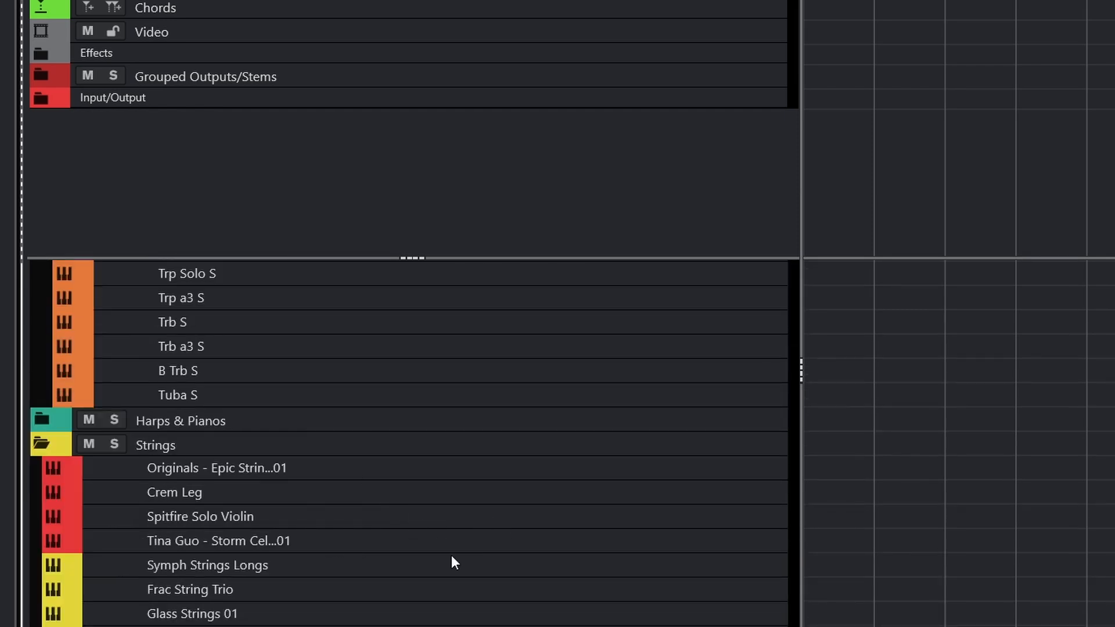
pyautogui.scroll(-10, 453, 563)
pyautogui.scroll(5, 413, 568)
pyautogui.scroll(5, 307, 437)
pyautogui.click(357, 493)
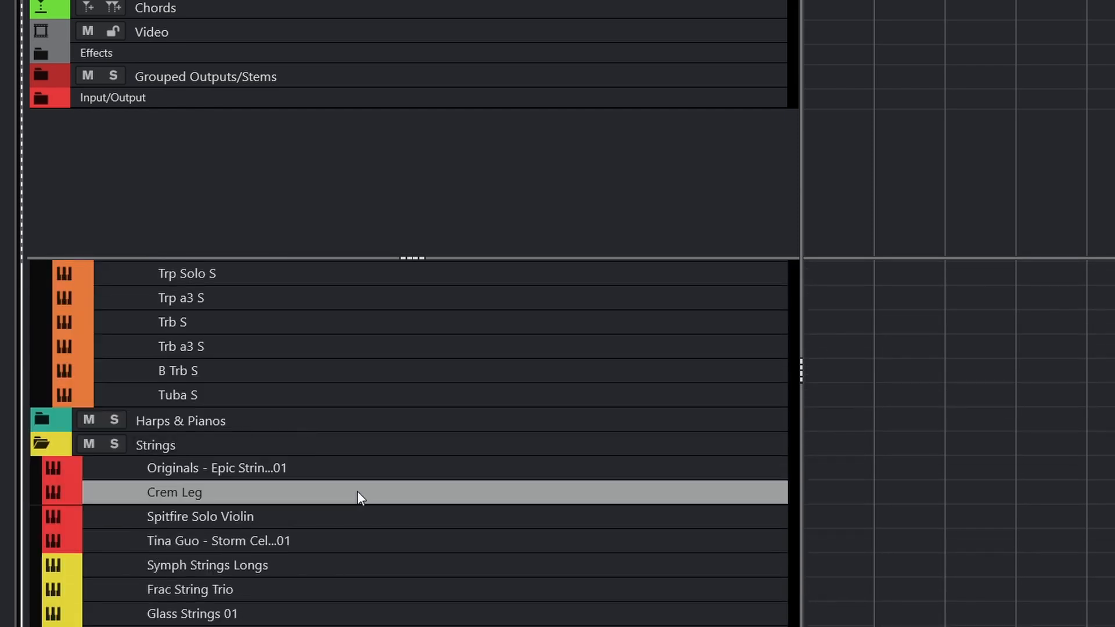
pyautogui.keyDown('ctrl'); pyautogui.click(358, 468); pyautogui.keyUp('ctrl')
pyautogui.keyDown('ctrl'); pyautogui.click(371, 517); pyautogui.keyUp('ctrl')
# Add Vln Leader Leg, Vln2 Leader Leg and Cello Leader Leg in the BBC strings folder to the selection, and end on Vla Leader Leg alone
pyautogui.scroll(-10, 368, 513)
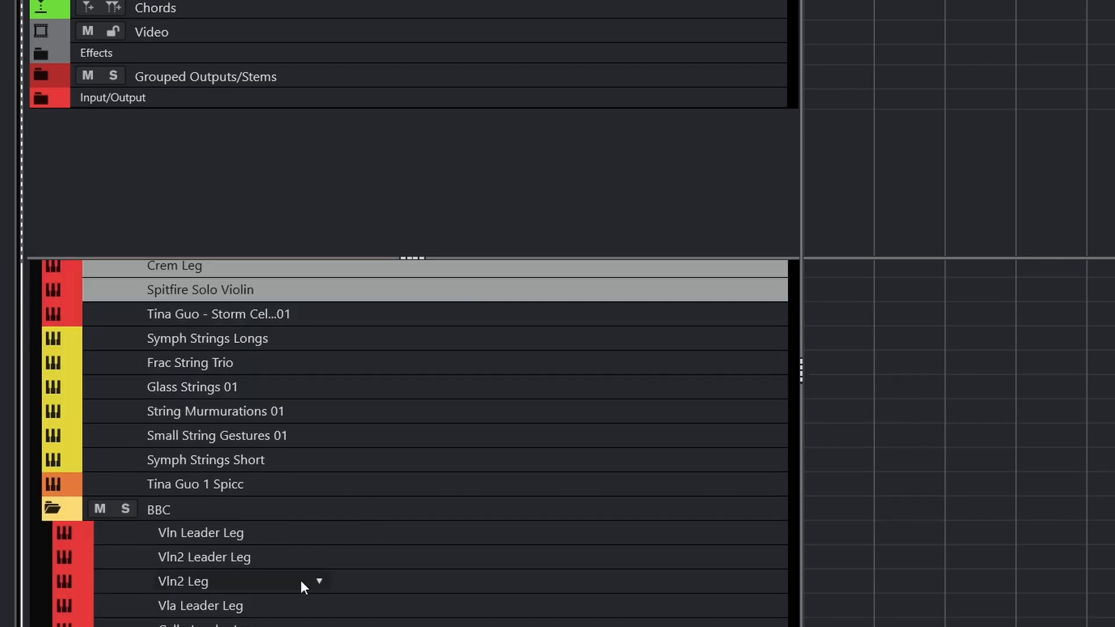
pyautogui.keyDown('ctrl'); pyautogui.click(354, 535); pyautogui.keyUp('ctrl')
pyautogui.keyDown('ctrl'); pyautogui.click(426, 559); pyautogui.keyUp('ctrl')
pyautogui.keyDown('ctrl'); pyautogui.click(437, 623); pyautogui.keyUp('ctrl')
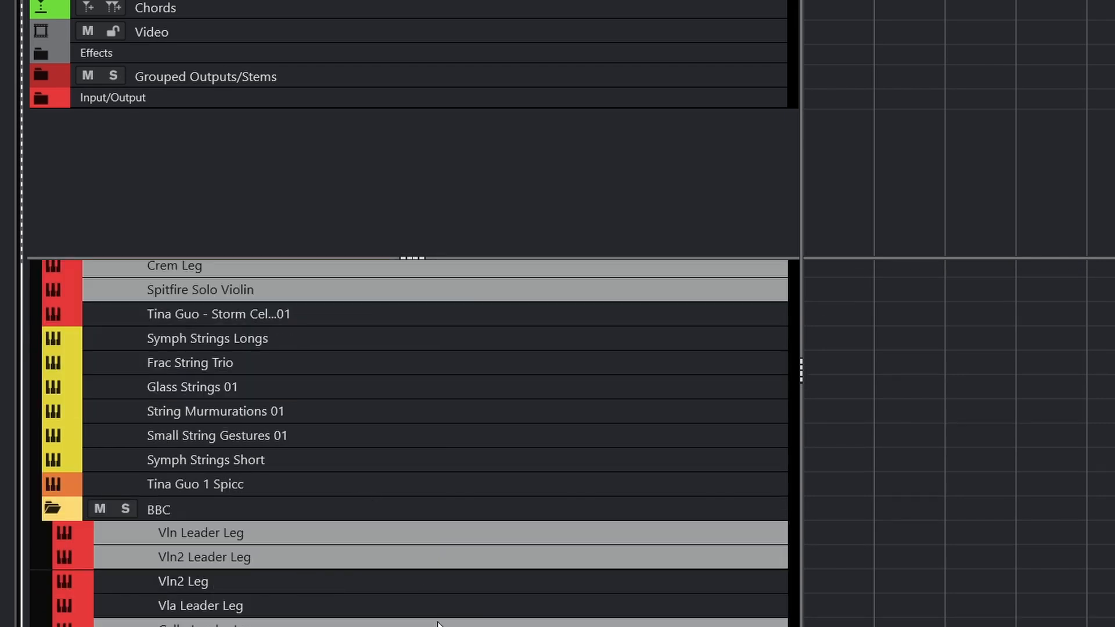
pyautogui.click(454, 586)
pyautogui.press('Down')
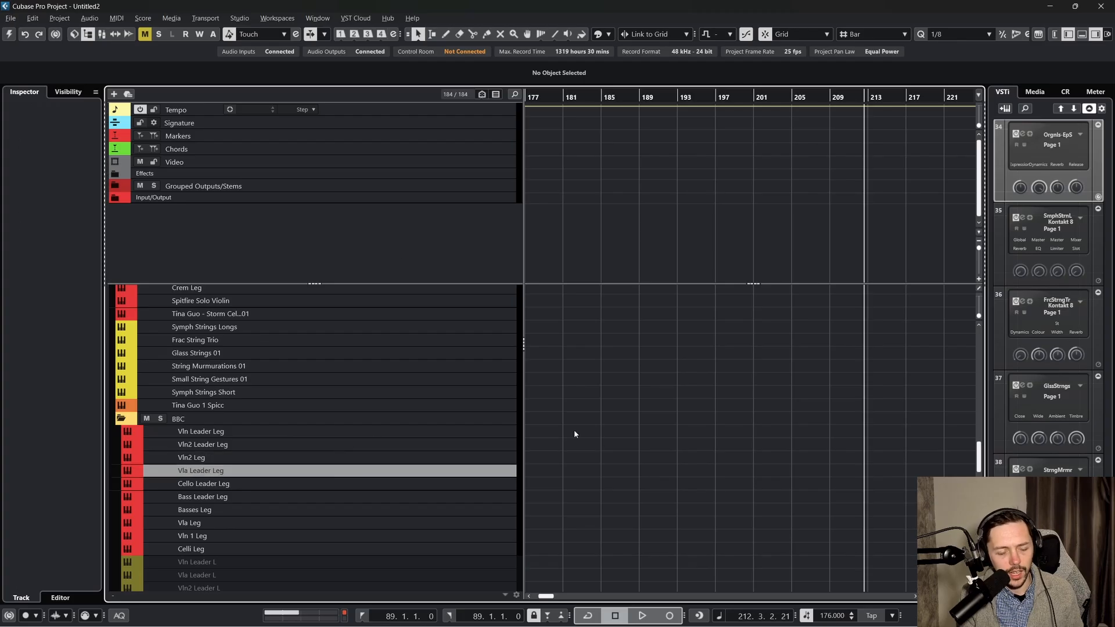
# Return to the tracks above the Woodwind folder and select the last Symphobia Mixed En...rt track
pyautogui.click(314, 446)
pyautogui.scroll(10, 371, 424)
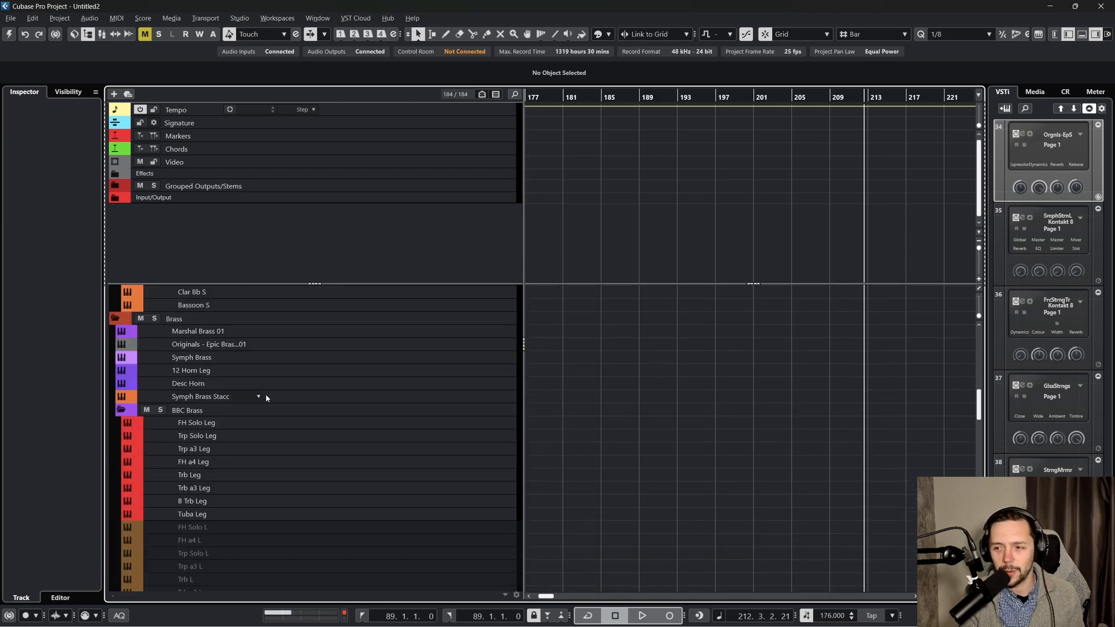
pyautogui.scroll(3, 471, 428)
pyautogui.scroll(10, 351, 388)
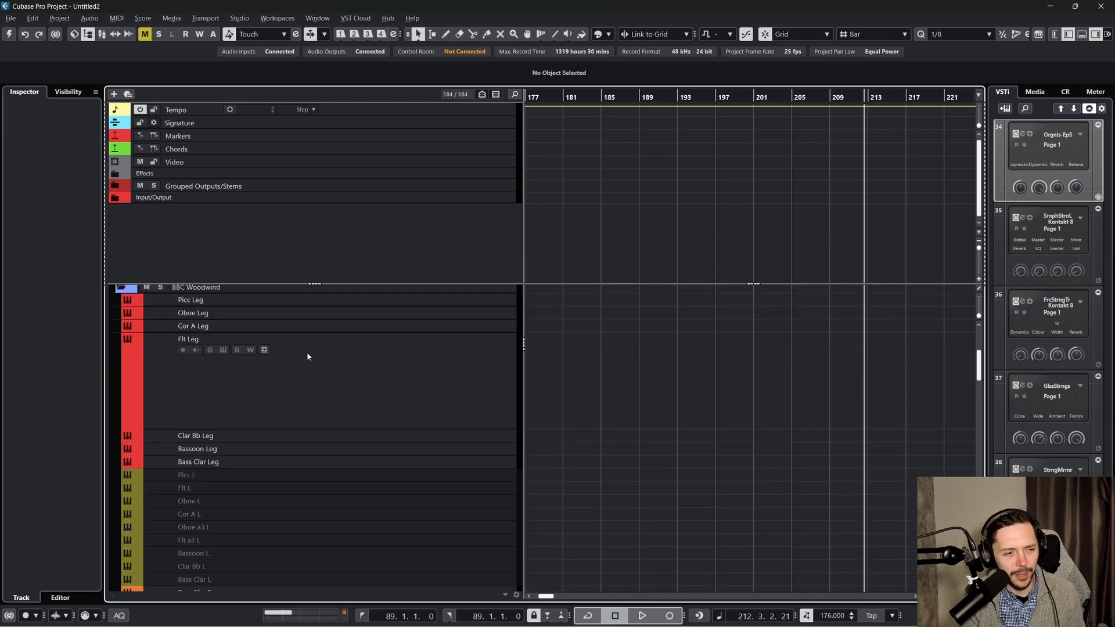
pyautogui.click(344, 357)
pyautogui.click(334, 335)
pyautogui.click(343, 356)
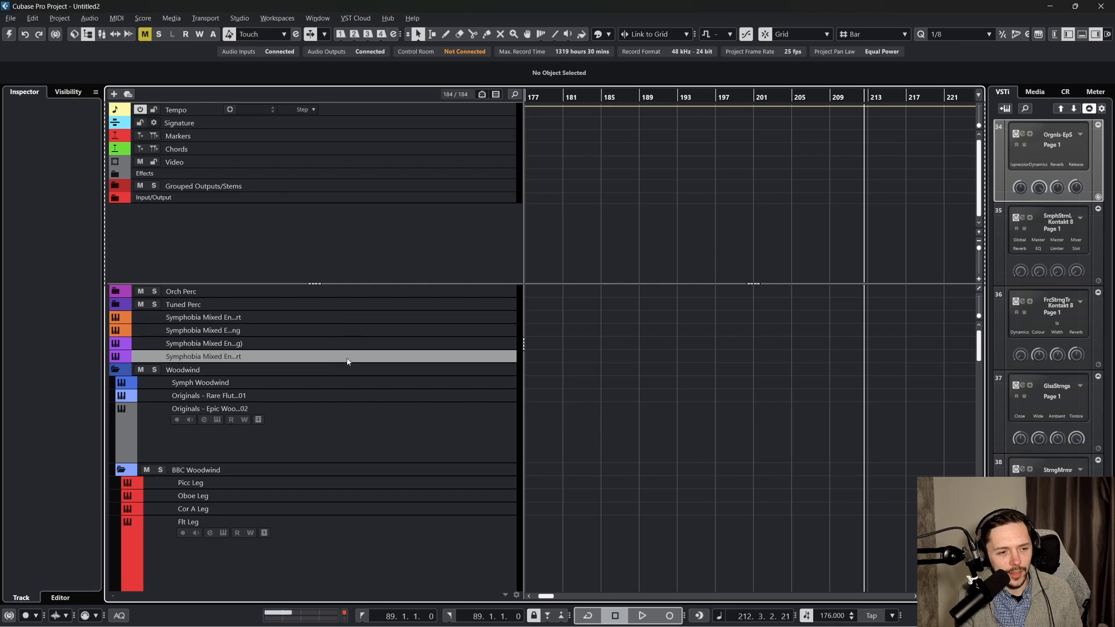
# Go through the Woodwind and BBC Woodwind tracks, selecting individual instruments such as Bassoon Leg
pyautogui.scroll(-2, 371, 364)
pyautogui.click(368, 407)
pyautogui.click(341, 449)
pyautogui.scroll(-3, 348, 453)
pyautogui.click(369, 452)
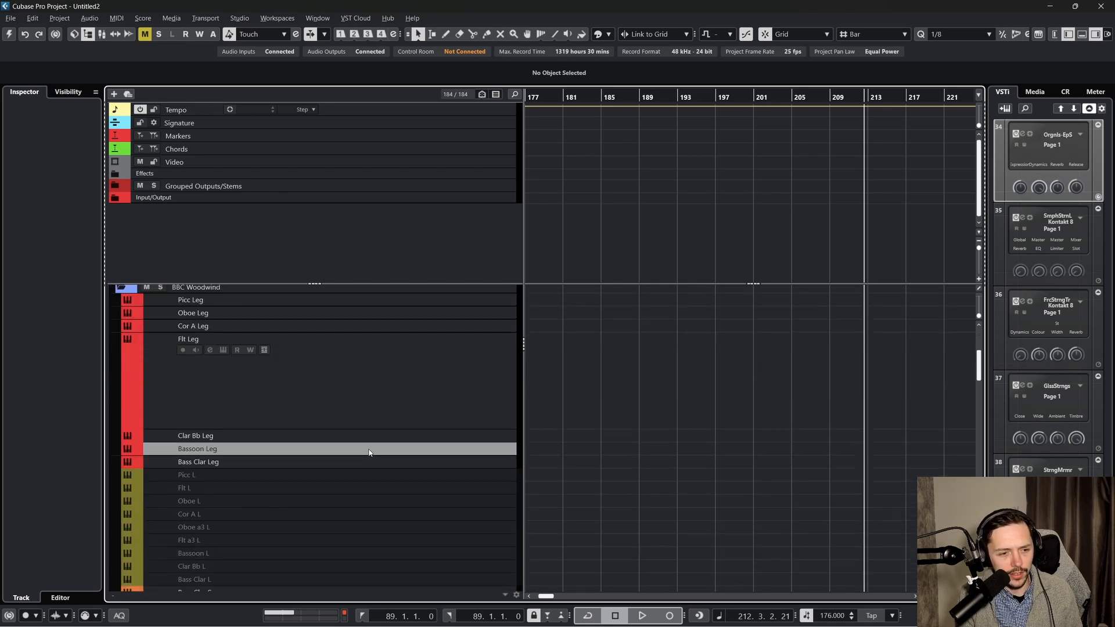
pyautogui.scroll(-6, 400, 401)
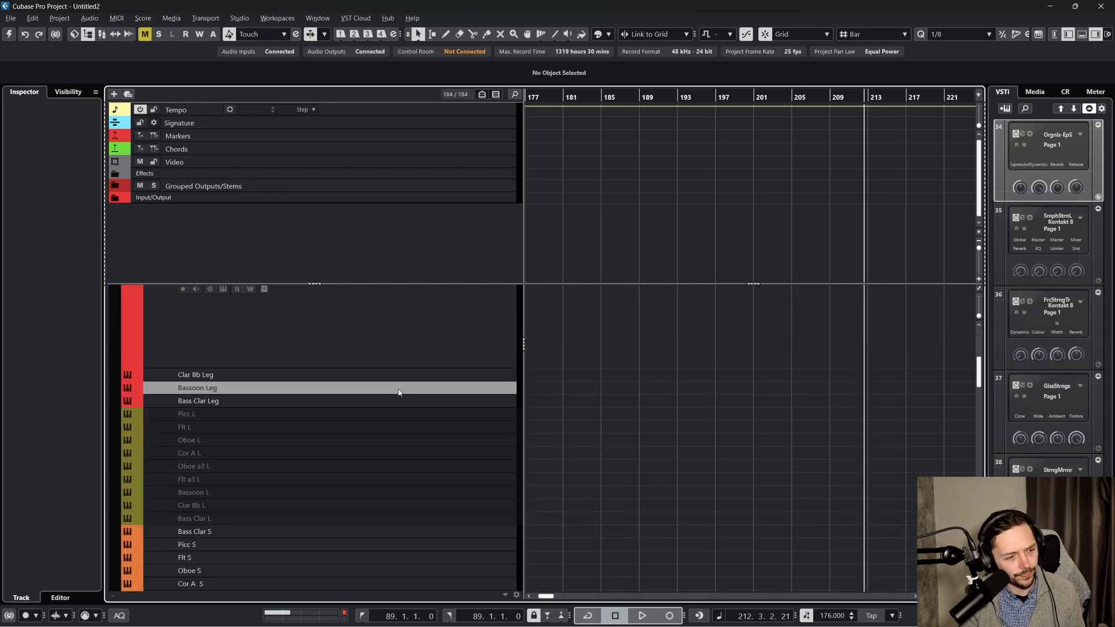
pyautogui.click(389, 400)
pyautogui.click(384, 376)
pyautogui.click(381, 362)
# Go back above the Woodwind folder and select the Symphobia Mixed En...g) track
pyautogui.scroll(5, 372, 371)
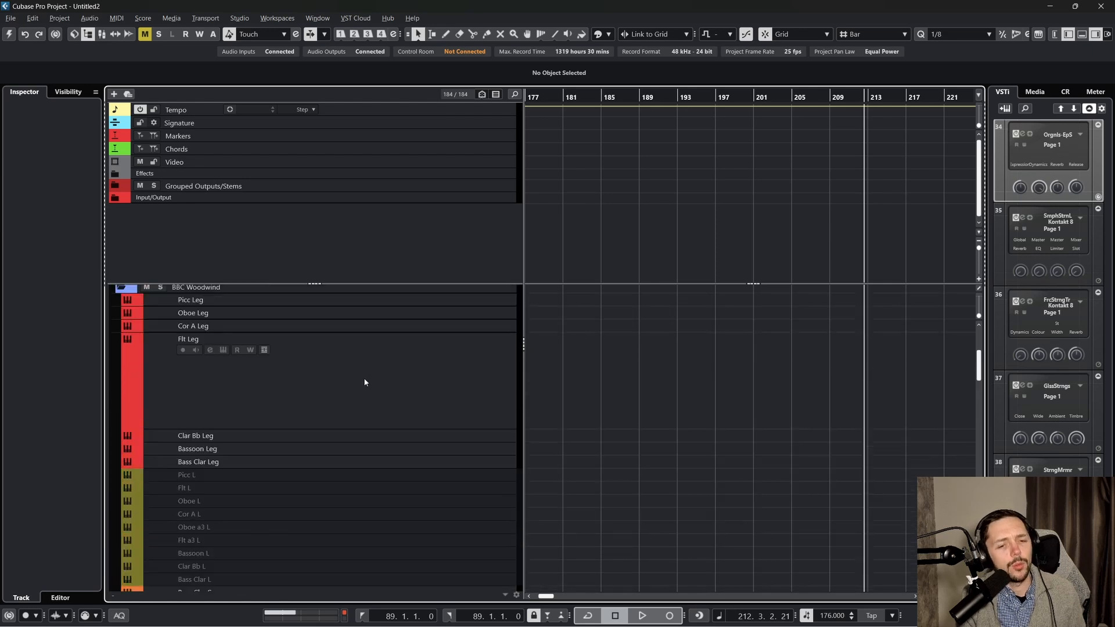
pyautogui.scroll(3, 407, 395)
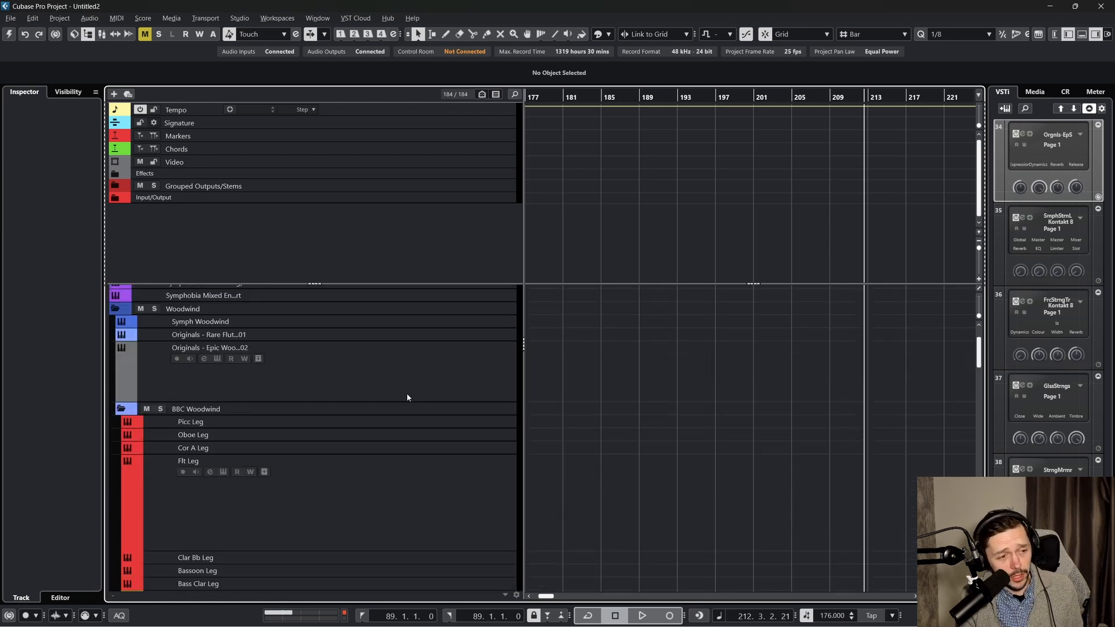
pyautogui.scroll(2, 419, 377)
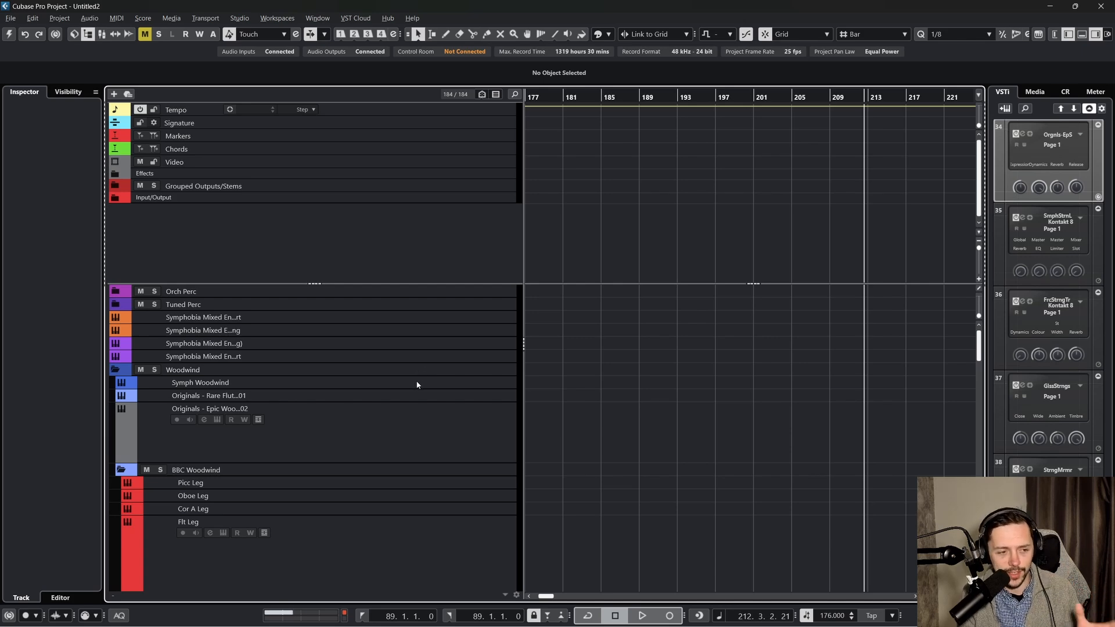
pyautogui.click(406, 350)
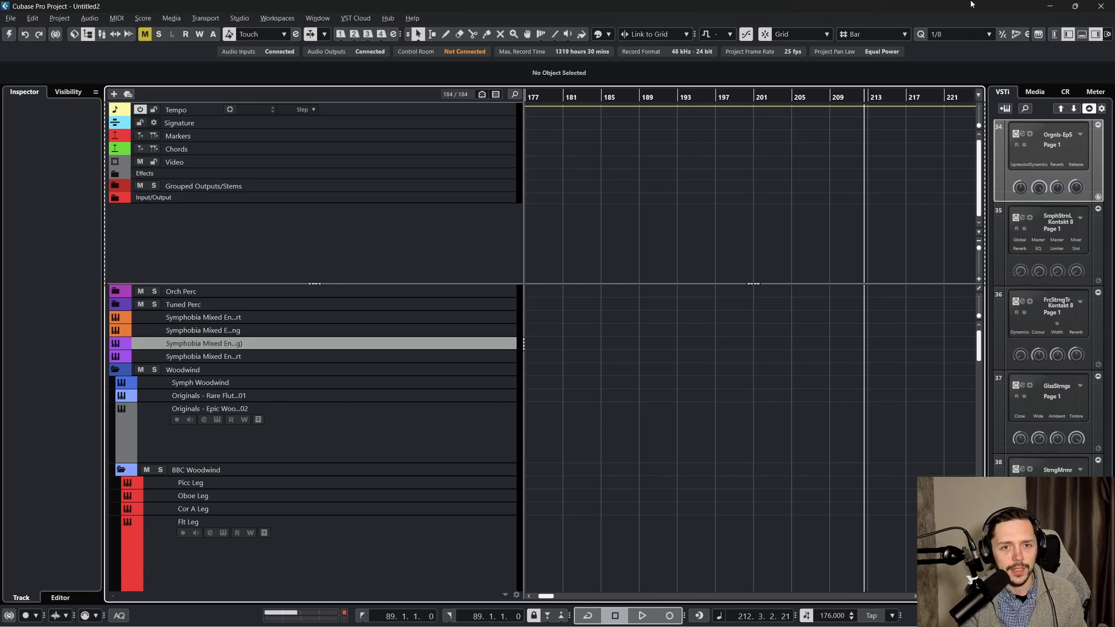
# Switch to the Untitled1 project and step through the Sustain Lines string tracks, ending on Originals - Epic Strin...01
pyautogui.click(1050, 6)
pyautogui.click(380, 289)
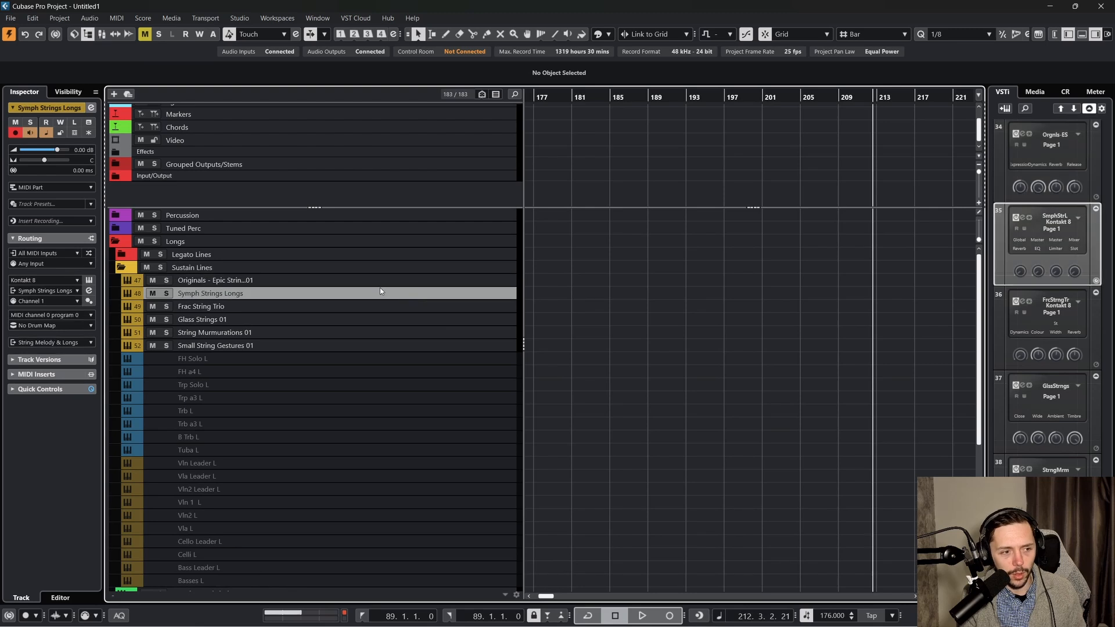
pyautogui.click(379, 282)
pyautogui.click(375, 289)
pyautogui.click(387, 284)
pyautogui.click(411, 308)
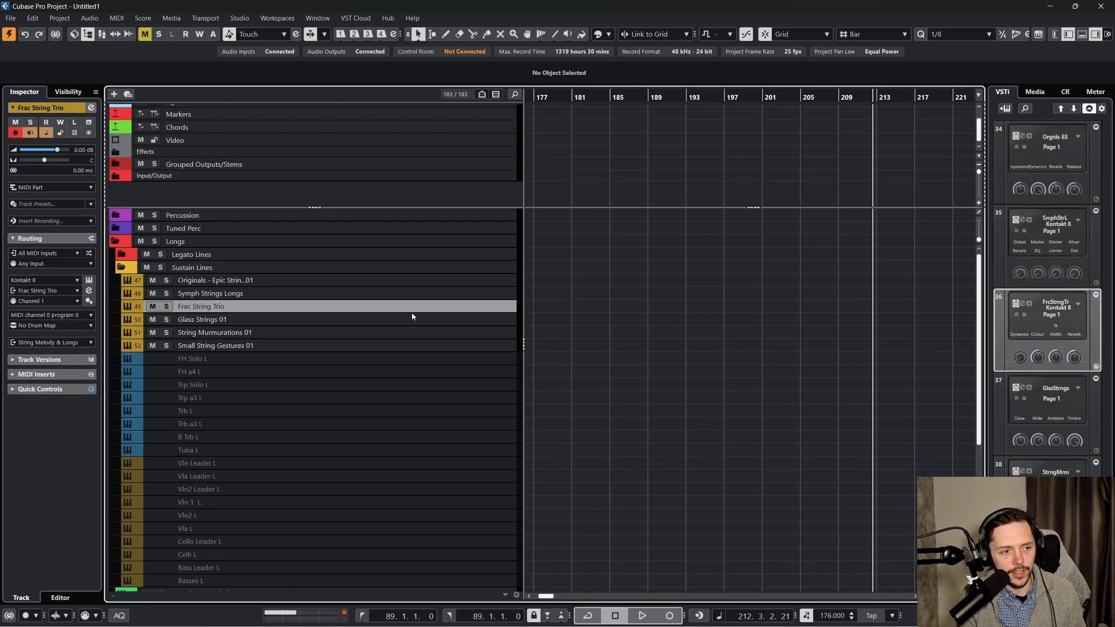
pyautogui.click(404, 281)
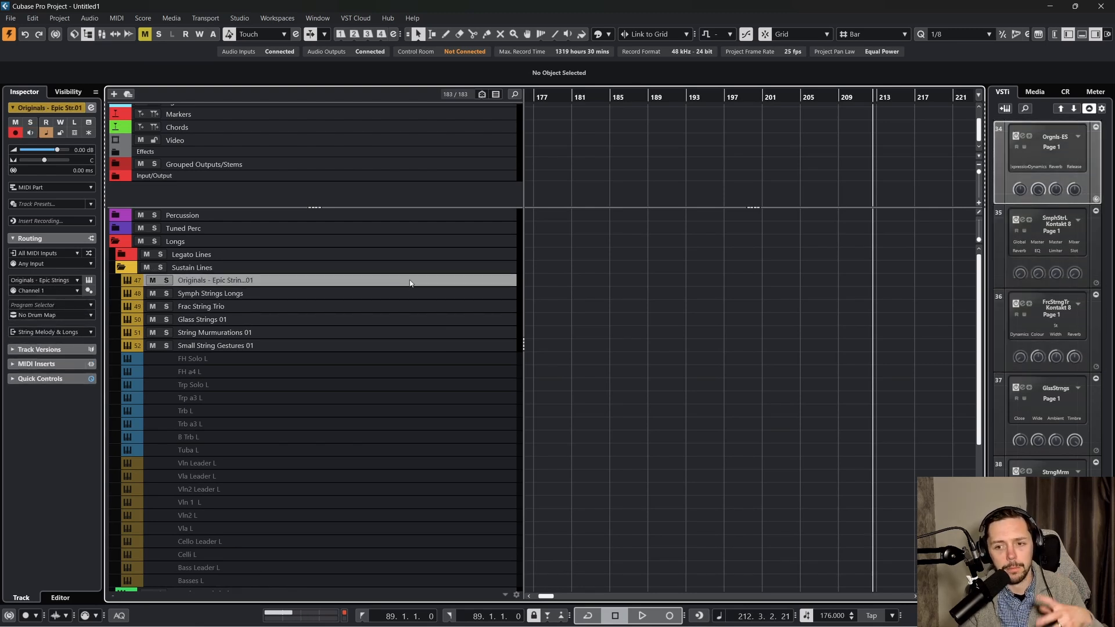
# Step through more of the Sustain Lines tracks, from Small String Gestures 01 to Vln Leader L and Vln2 Leader L
pyautogui.click(399, 347)
pyautogui.click(399, 332)
pyautogui.click(398, 359)
pyautogui.scroll(-3, 392, 372)
pyautogui.click(392, 386)
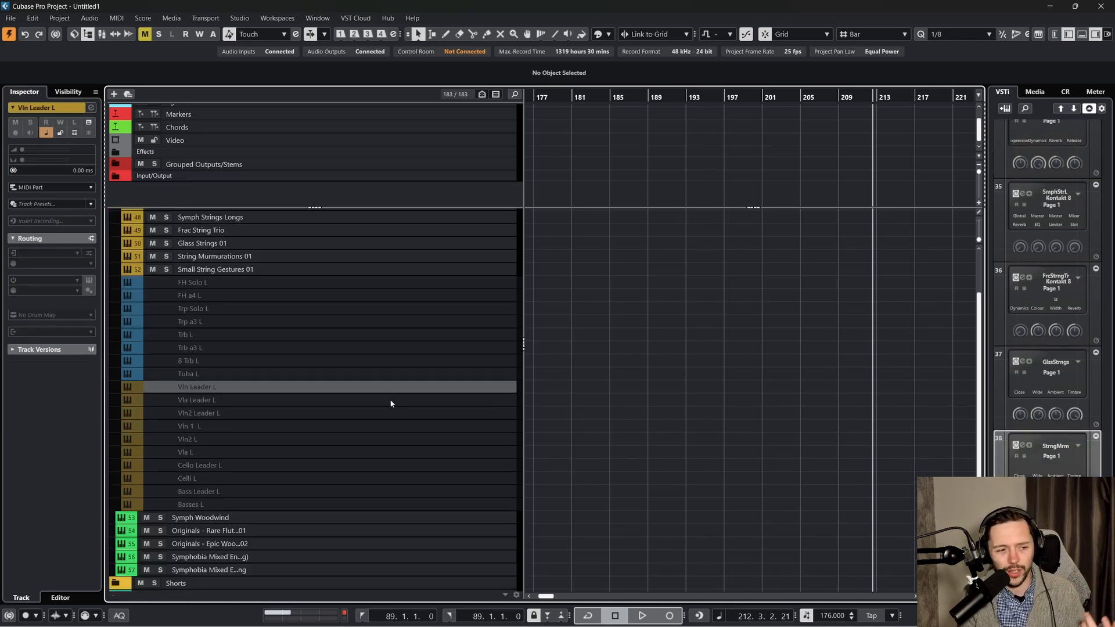
pyautogui.click(388, 413)
pyautogui.scroll(2, 386, 401)
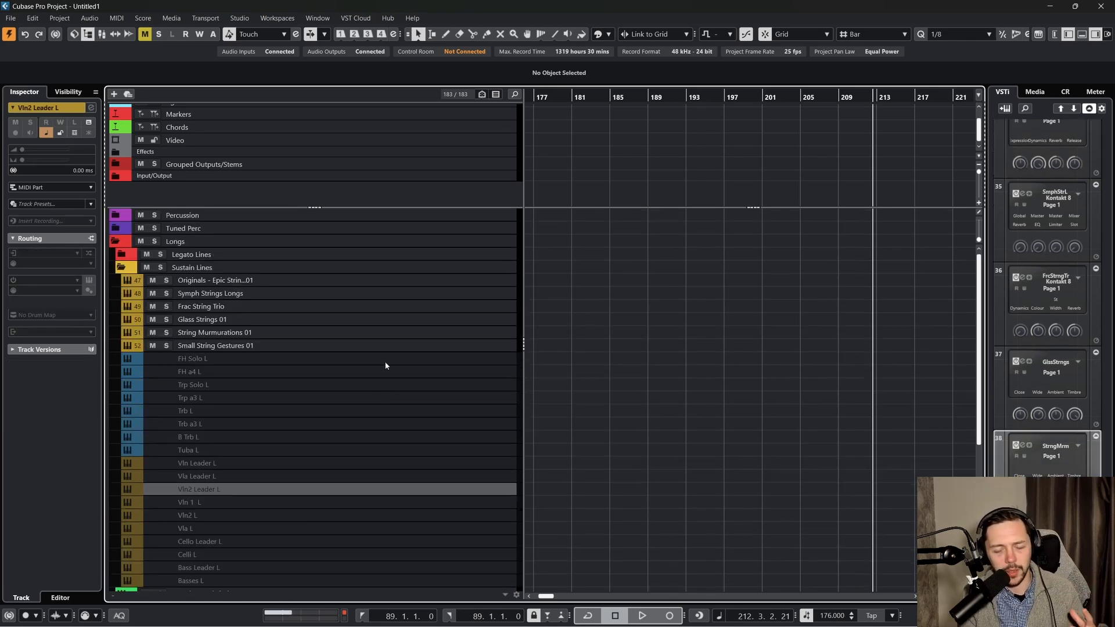
# Expand the Legato Lines folder, select its Cor A Leg track, and briefly check the mixer channels in the MixConsole
pyautogui.click(122, 255)
pyautogui.click(287, 268)
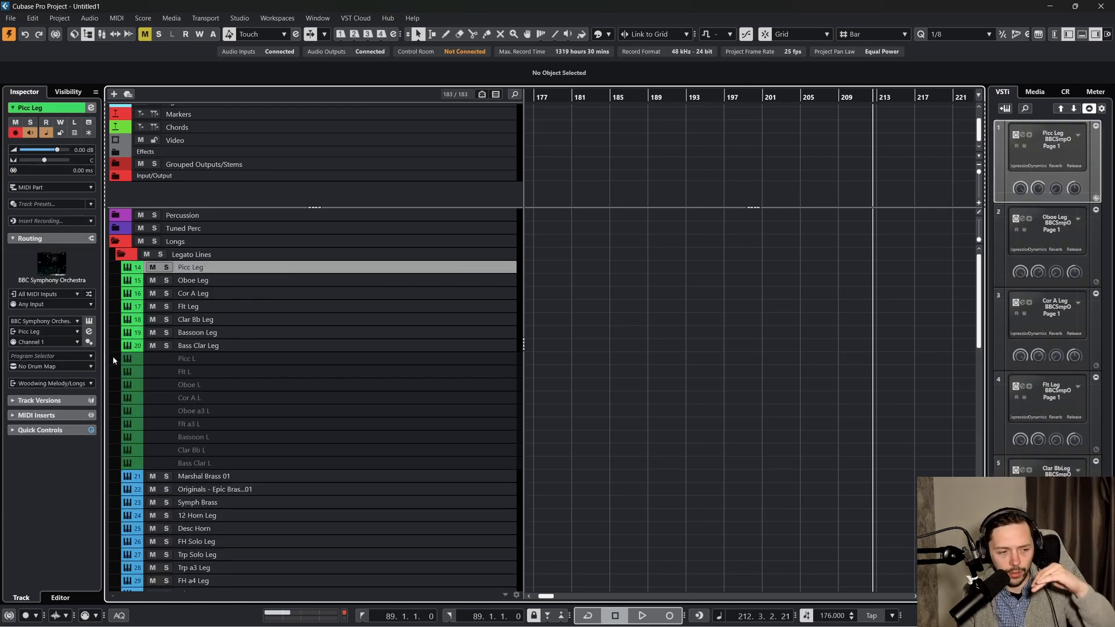
pyautogui.click(305, 294)
pyautogui.press('F3')
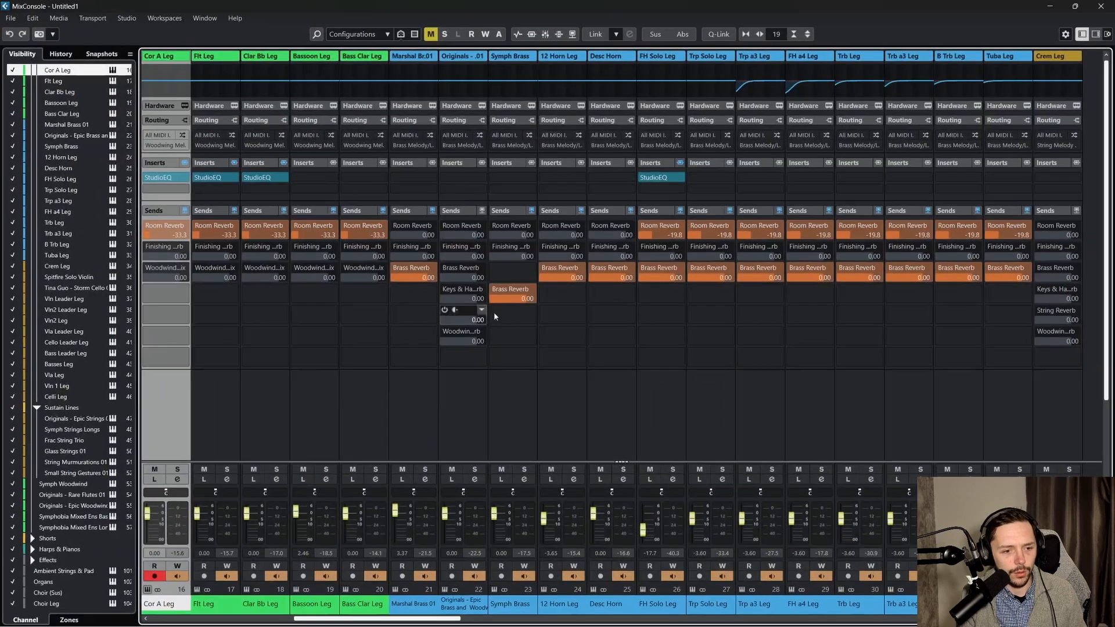
pyautogui.press('F3')
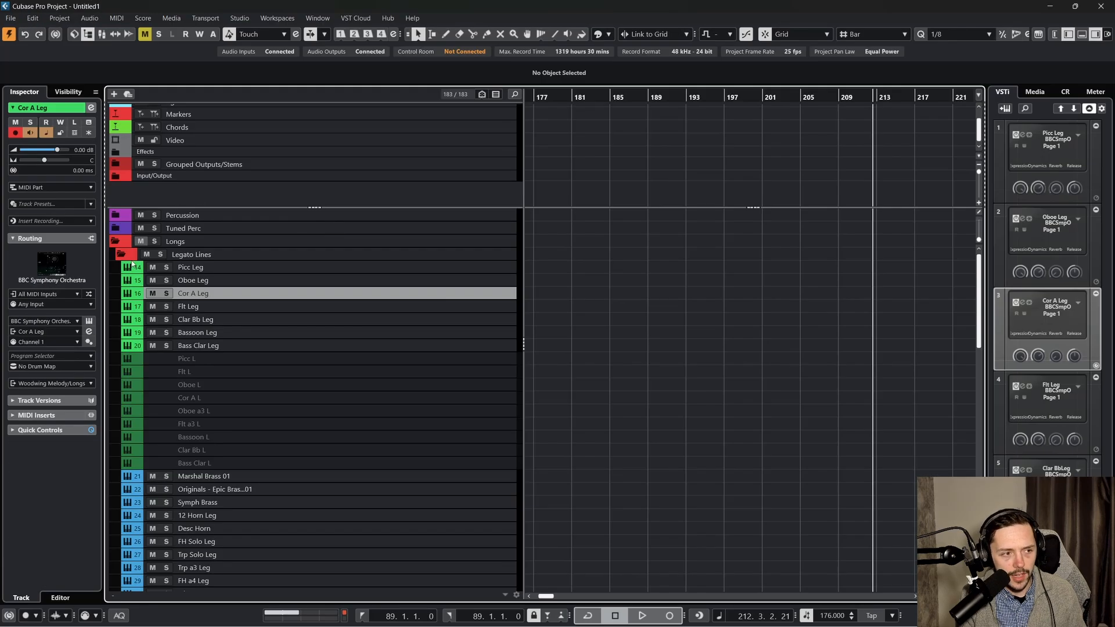
# Select the Legato Lines folder, inspect the Originals - Epic Brass and Woodwind channel in the MixConsole, and close the mixer
pyautogui.click(294, 259)
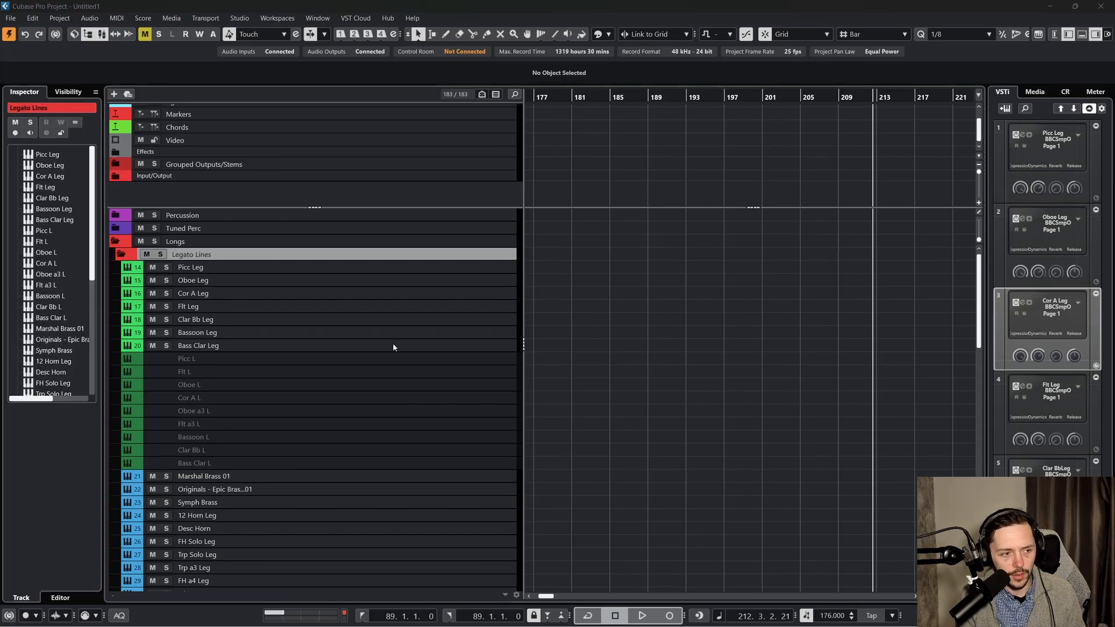
pyautogui.press('F3')
pyautogui.click(452, 577)
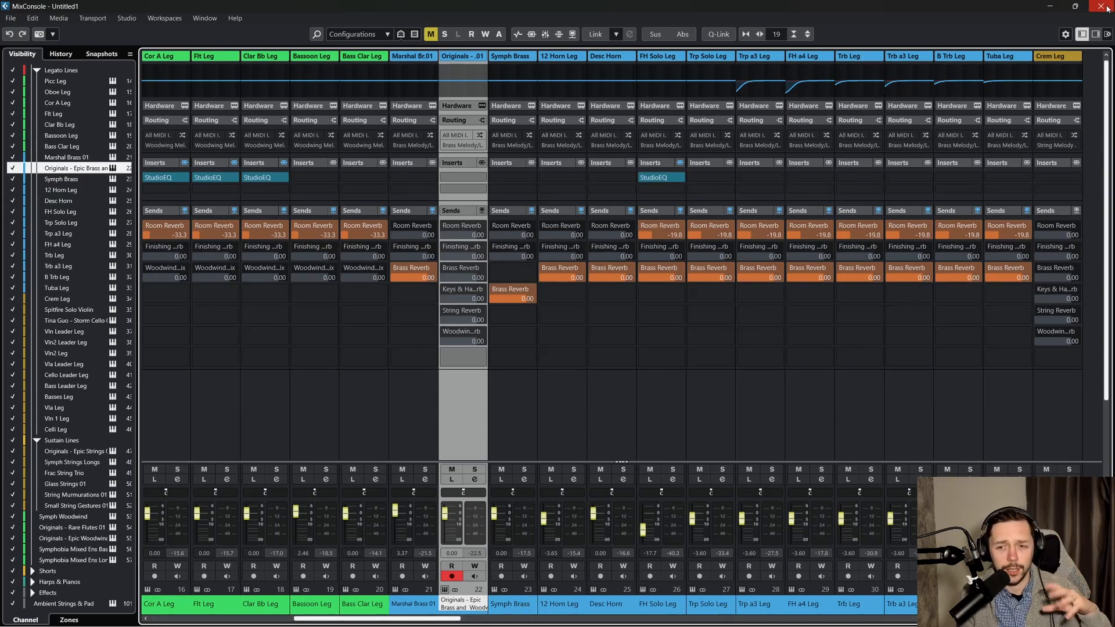
pyautogui.click(1101, 7)
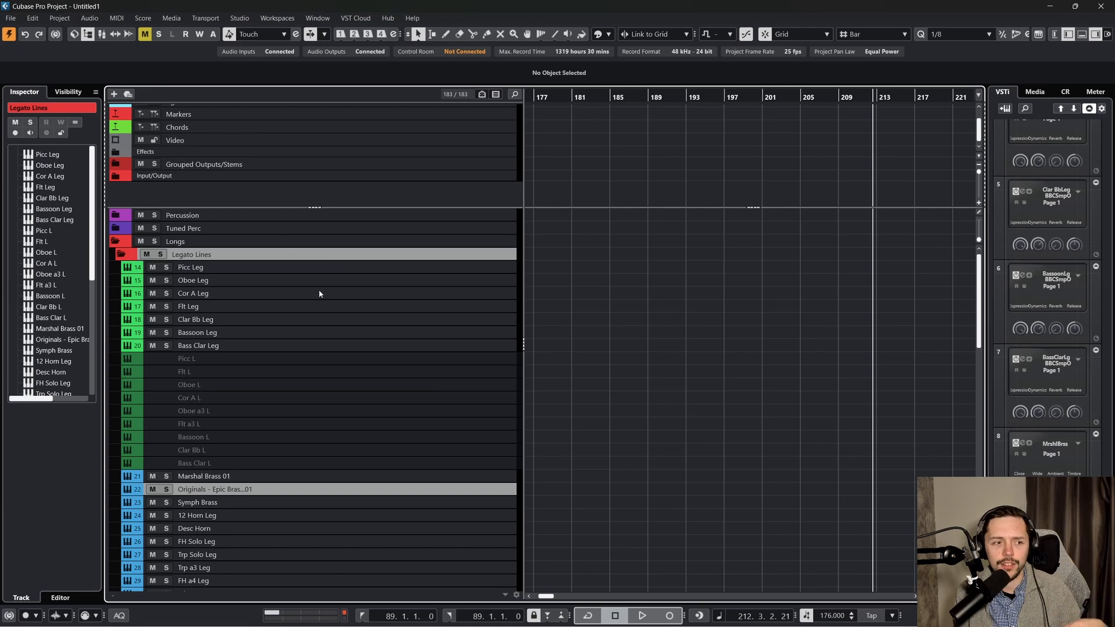
# Select the woodwind legato tracks from Picc Leg through Cor A Leg in the Legato Lines folder
pyautogui.click(348, 280)
pyautogui.click(356, 268)
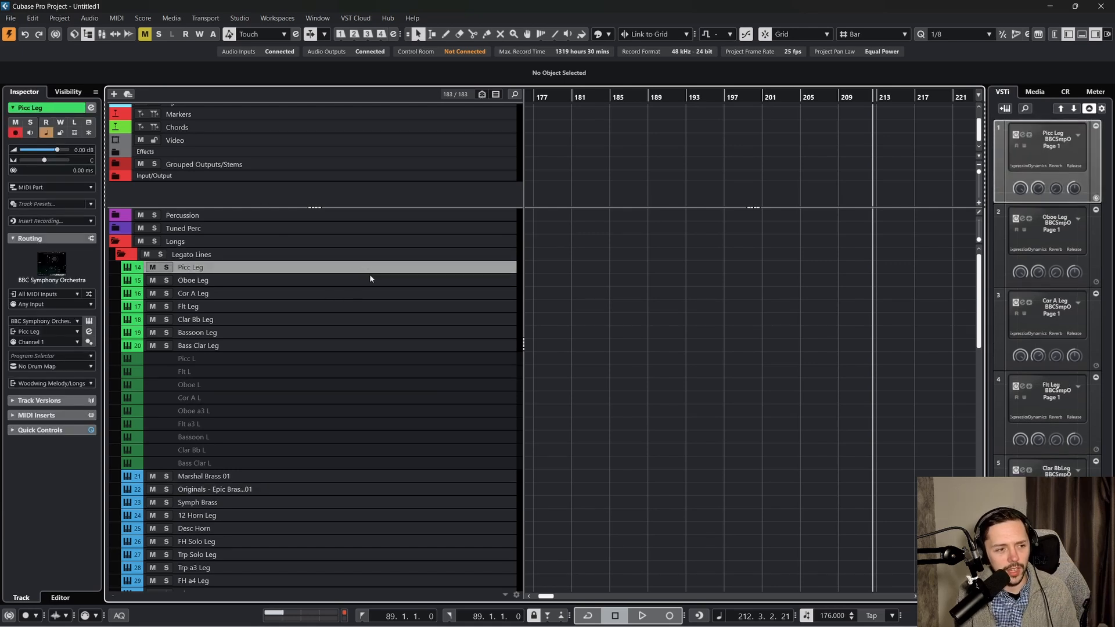
pyautogui.scroll(-2, 371, 280)
pyautogui.scroll(2, 373, 285)
pyautogui.scroll(-2, 375, 288)
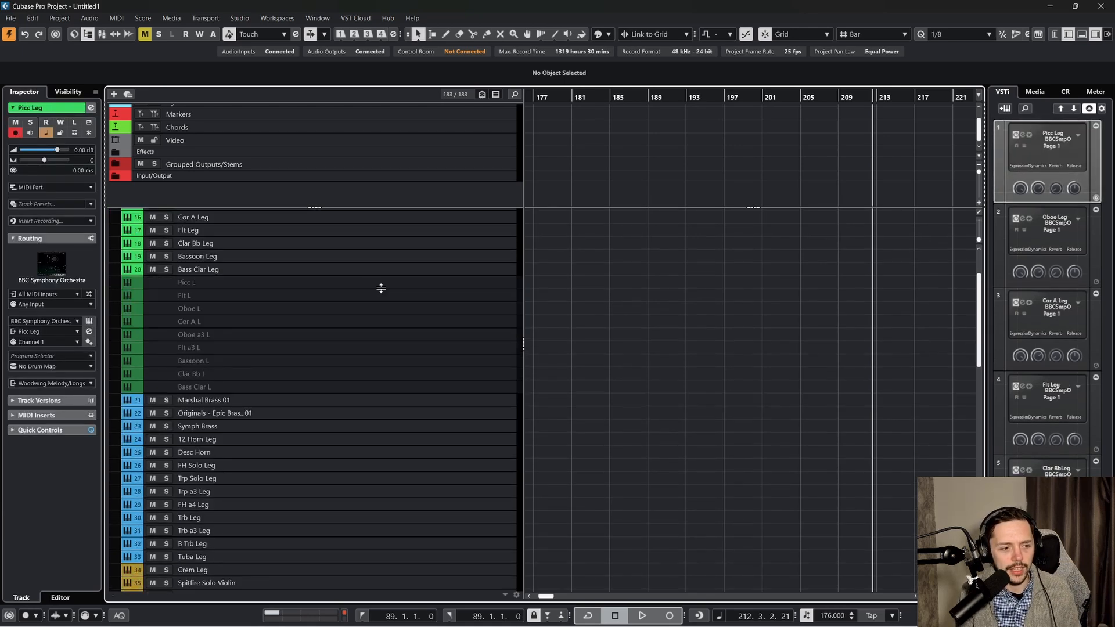
pyautogui.scroll(2, 403, 299)
pyautogui.keyDown('shift'); pyautogui.click(378, 296); pyautogui.keyUp('shift')
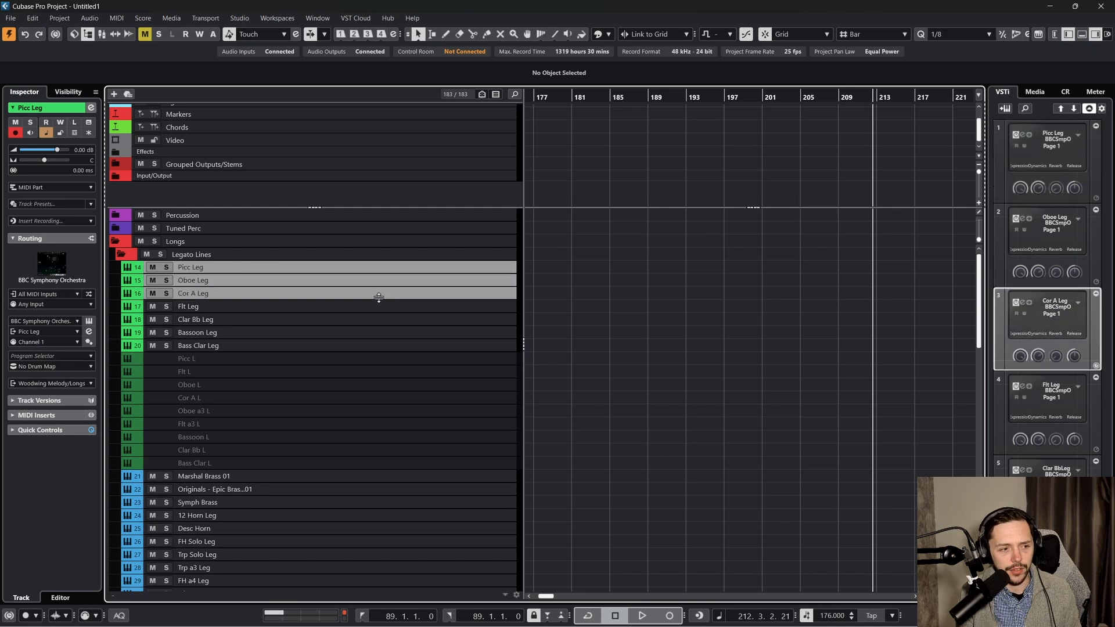
# Select the brass tracks from Symph Brass through Desc Horn in the Legato Lines folder
pyautogui.scroll(-4, 363, 334)
pyautogui.click(345, 367)
pyautogui.click(336, 350)
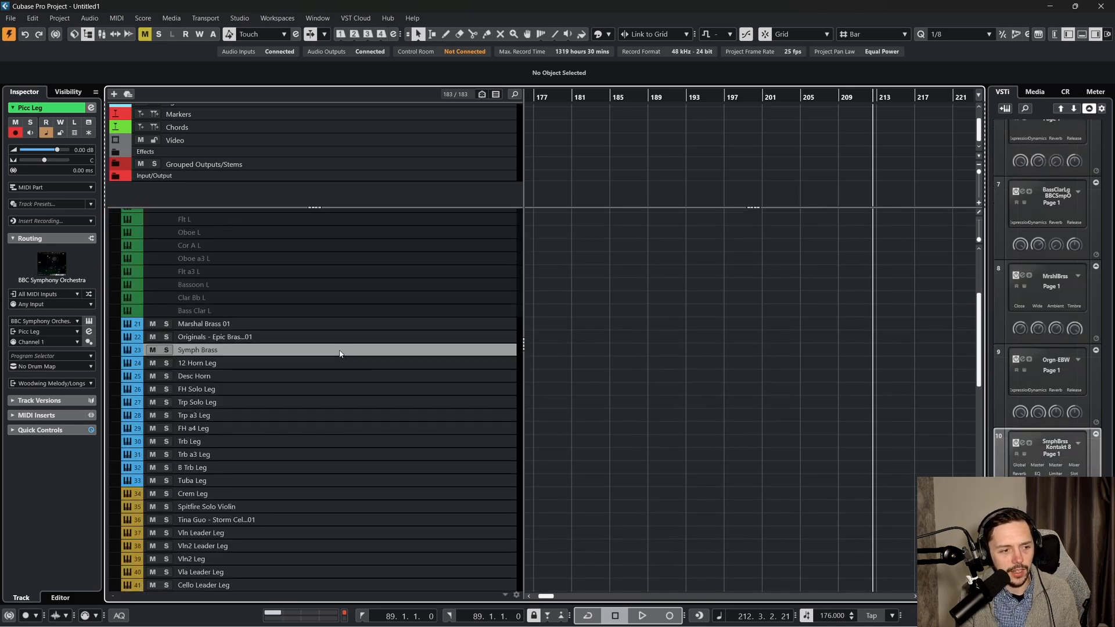
pyautogui.keyDown('shift'); pyautogui.click(334, 365); pyautogui.keyUp('shift')
pyautogui.keyDown('shift'); pyautogui.click(332, 379); pyautogui.keyUp('shift')
pyautogui.scroll(-2, 329, 465)
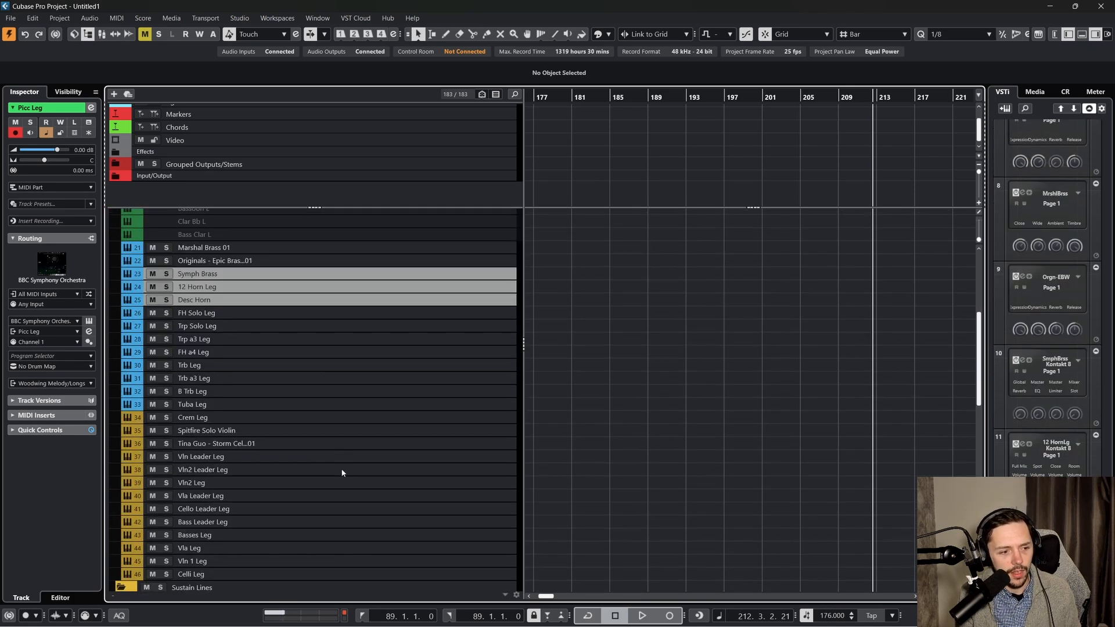
# Add the Vln Leader Leg, Vln2 Leader Leg, Vla Leader Leg and Cello Leader Leg string tracks to the legato selection
pyautogui.keyDown('ctrl'); pyautogui.click(343, 470); pyautogui.keyUp('ctrl')
pyautogui.keyDown('ctrl'); pyautogui.click(340, 456); pyautogui.keyUp('ctrl')
pyautogui.keyDown('ctrl'); pyautogui.click(331, 497); pyautogui.keyUp('ctrl')
pyautogui.keyDown('ctrl'); pyautogui.click(325, 509); pyautogui.keyUp('ctrl')
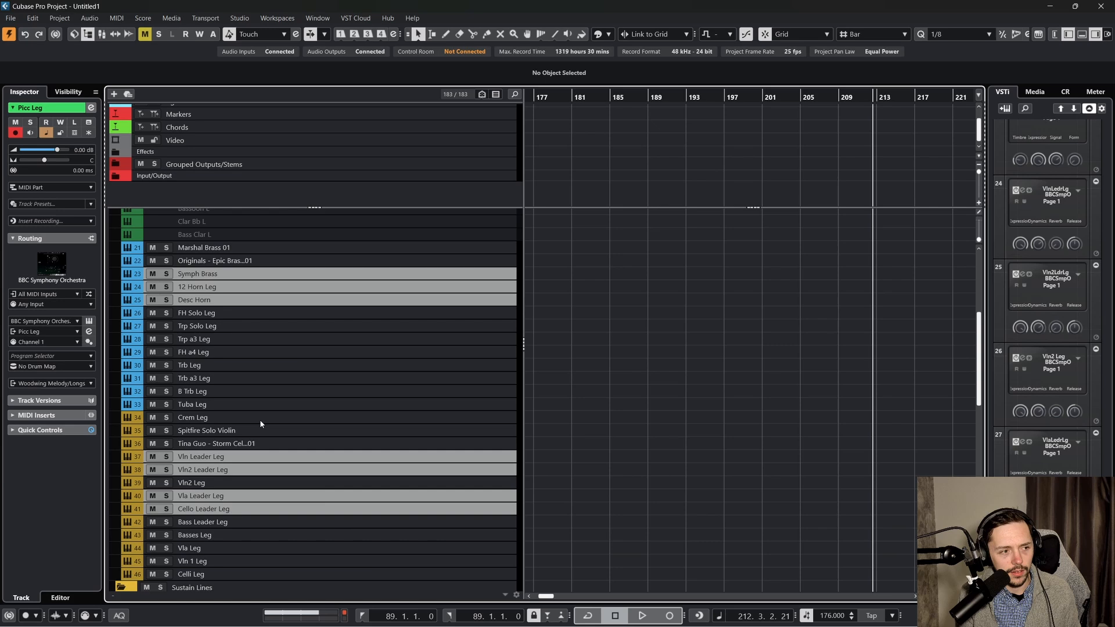
# Unmute the first Symphobia Mixed track in the Shorts folder and select the second Originals woodwind track and the Vla Leg track individually
pyautogui.click(16, 132)
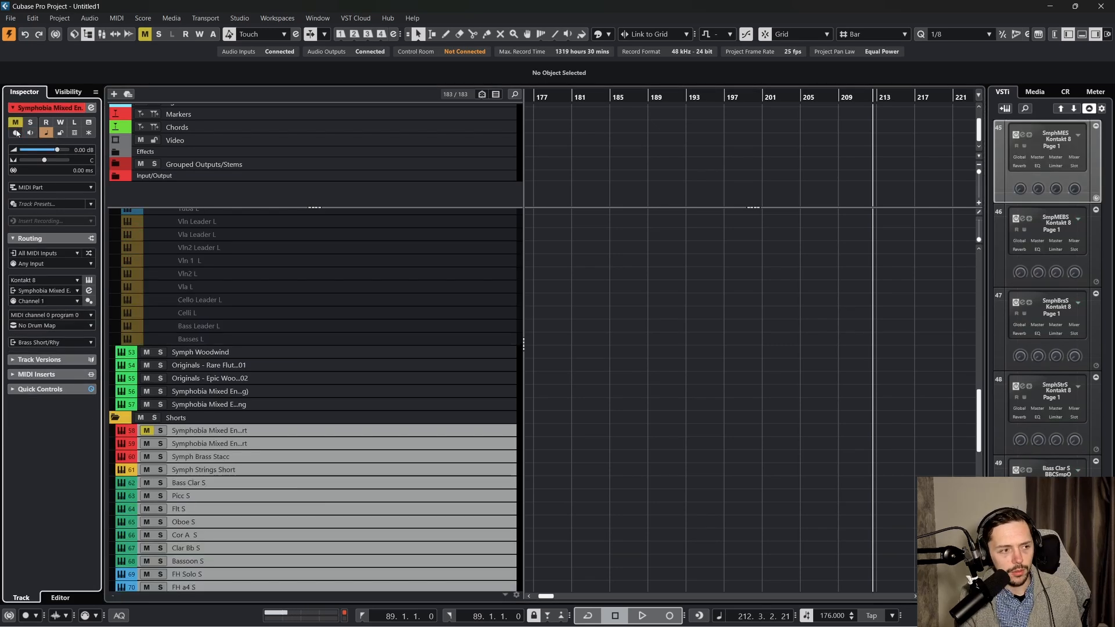
pyautogui.click(15, 122)
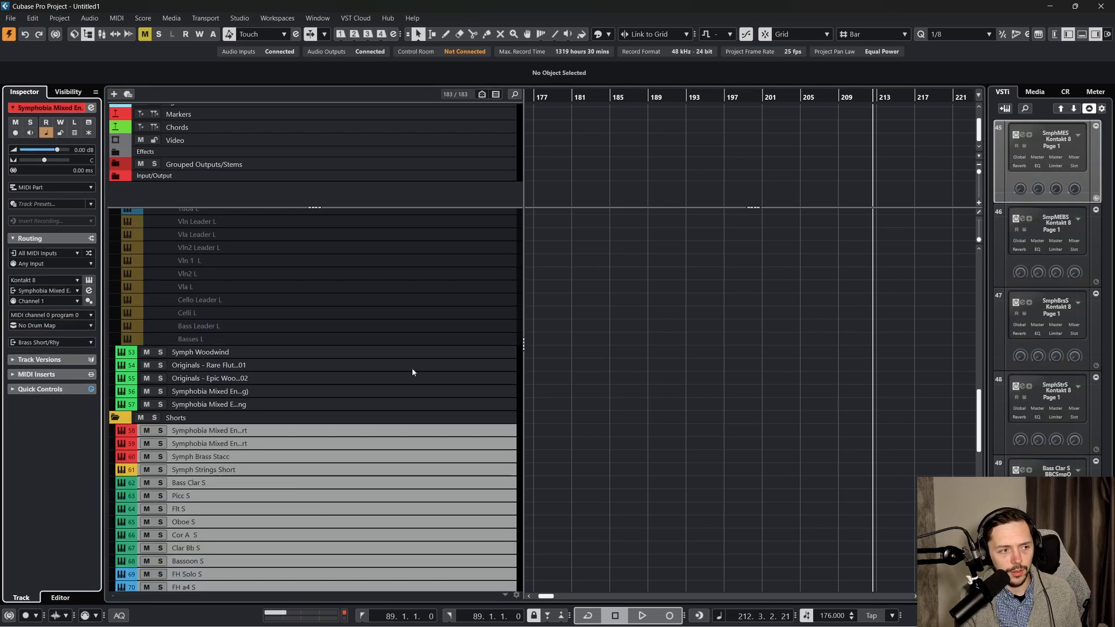
pyautogui.click(412, 378)
pyautogui.scroll(6, 411, 401)
pyautogui.scroll(8, 411, 391)
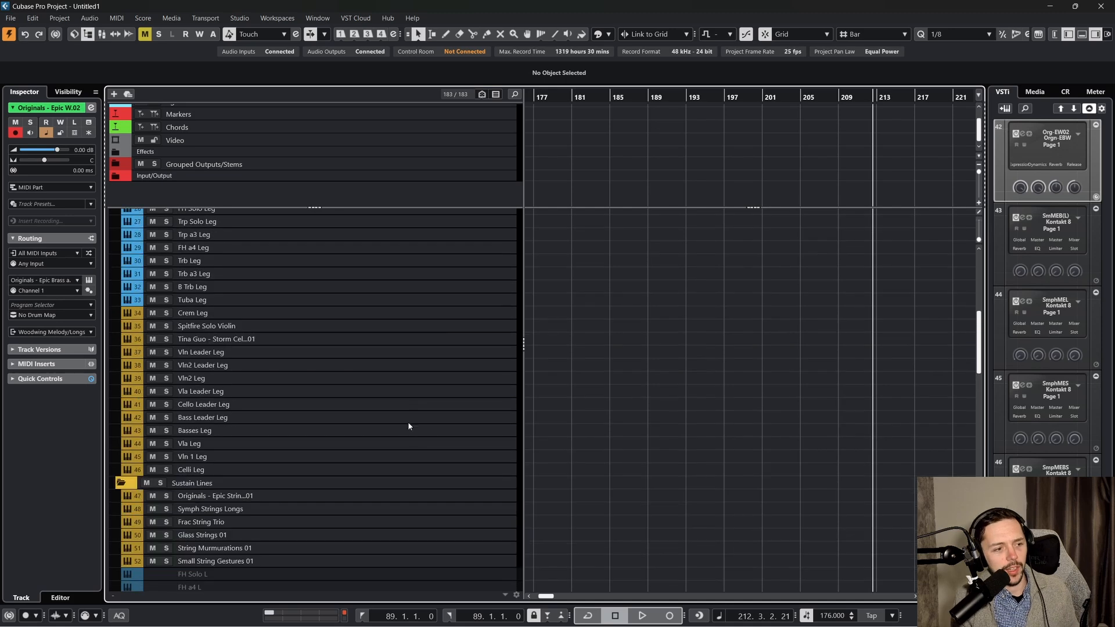
pyautogui.click(410, 443)
pyautogui.scroll(5, 361, 361)
pyautogui.scroll(4, 333, 343)
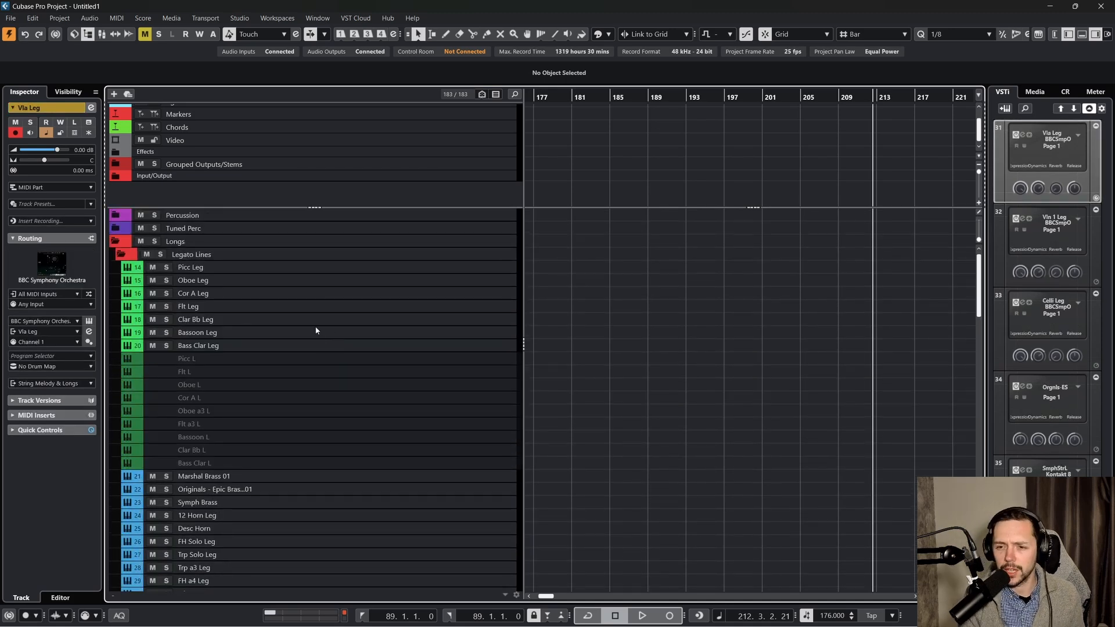
# Select the Picc Leg, Oboe Leg and Cor A Leg woodwind tracks in the Legato Lines folder
pyautogui.click(334, 280)
pyautogui.click(331, 268)
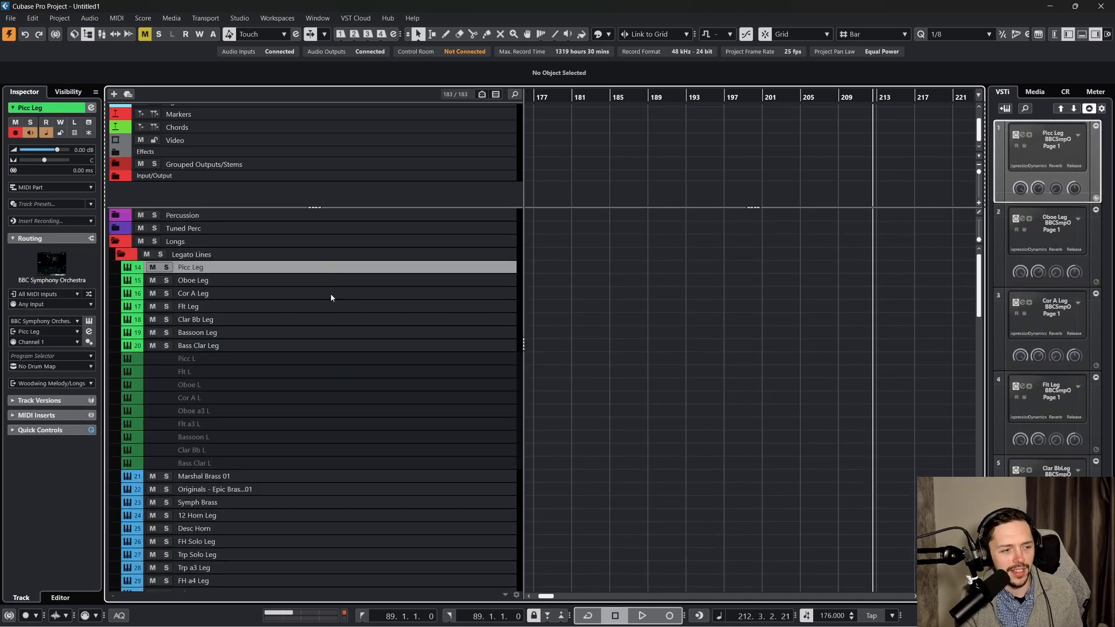
pyautogui.keyDown('ctrl'); pyautogui.click(330, 294); pyautogui.keyUp('ctrl')
pyautogui.keyDown('ctrl'); pyautogui.click(330, 282); pyautogui.keyUp('ctrl')
# Add the FH Solo Leg, Trp Solo Leg, Trb Leg and Spitfire Solo Violin tracks to the selected legato woodwinds
pyautogui.scroll(-7, 333, 322)
pyautogui.keyDown('ctrl'); pyautogui.click(319, 314); pyautogui.keyUp('ctrl')
pyautogui.keyDown('ctrl'); pyautogui.click(315, 327); pyautogui.keyUp('ctrl')
pyautogui.keyDown('ctrl'); pyautogui.click(316, 340); pyautogui.keyUp('ctrl')
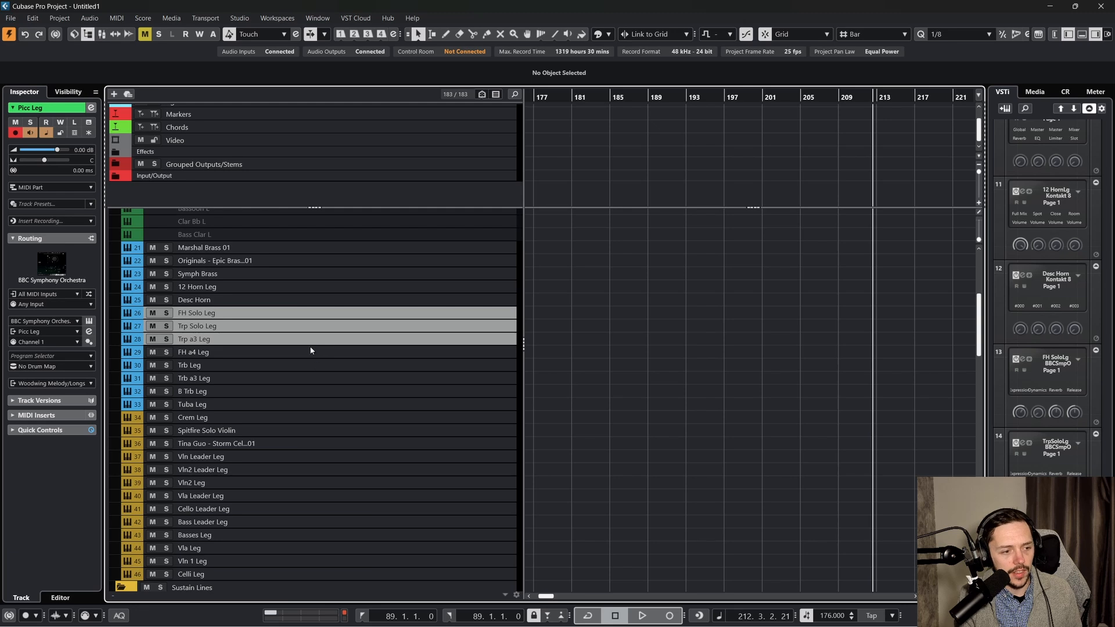
pyautogui.keyDown('ctrl'); pyautogui.click(308, 340); pyautogui.keyUp('ctrl')
pyautogui.keyDown('ctrl'); pyautogui.click(266, 367); pyautogui.keyUp('ctrl')
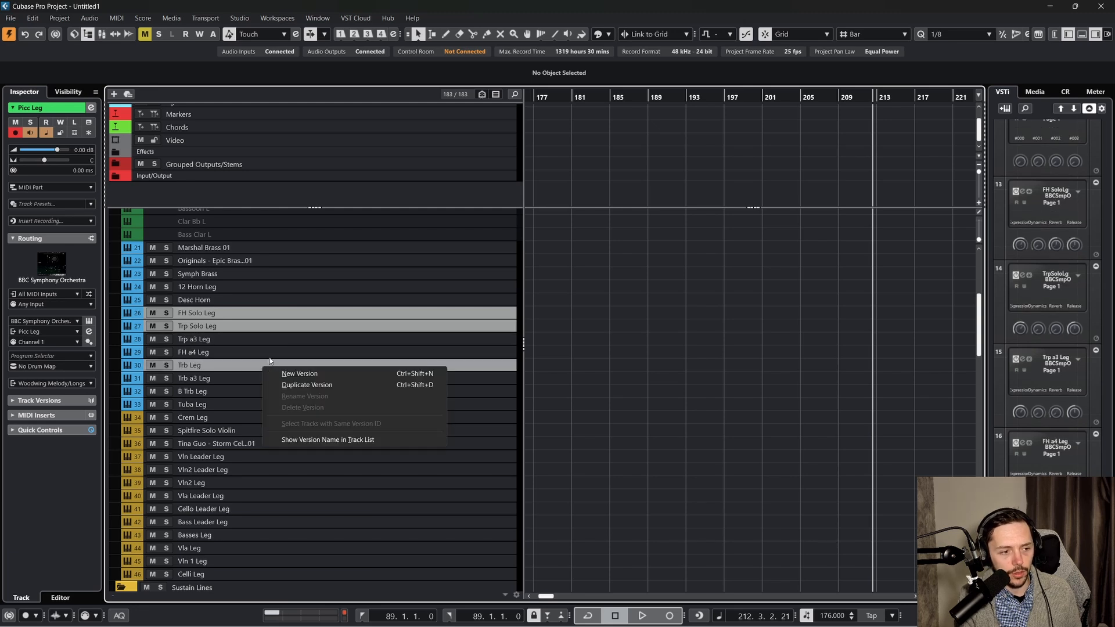
pyautogui.keyDown('ctrl'); pyautogui.click(264, 367); pyautogui.keyUp('ctrl')
pyautogui.keyDown('ctrl'); pyautogui.click(327, 432); pyautogui.keyUp('ctrl')
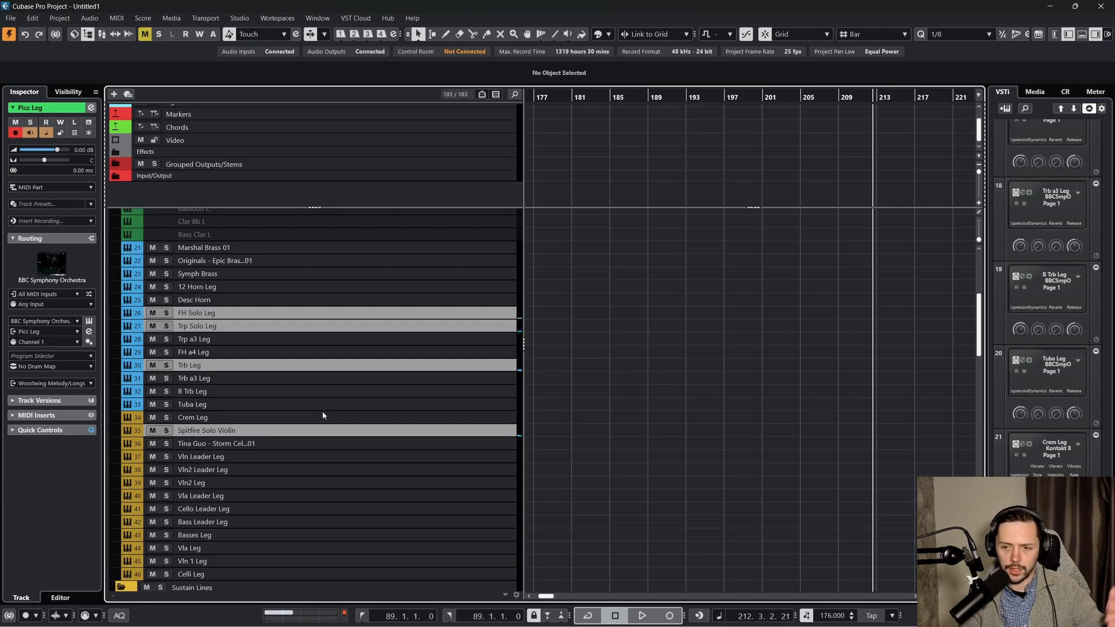
# Select the ensemble tracks in the Shorts folder from the first Symphobia Mixed track through Symph Strings Short
pyautogui.scroll(-12, 323, 416)
pyautogui.click(364, 319)
pyautogui.click(354, 280)
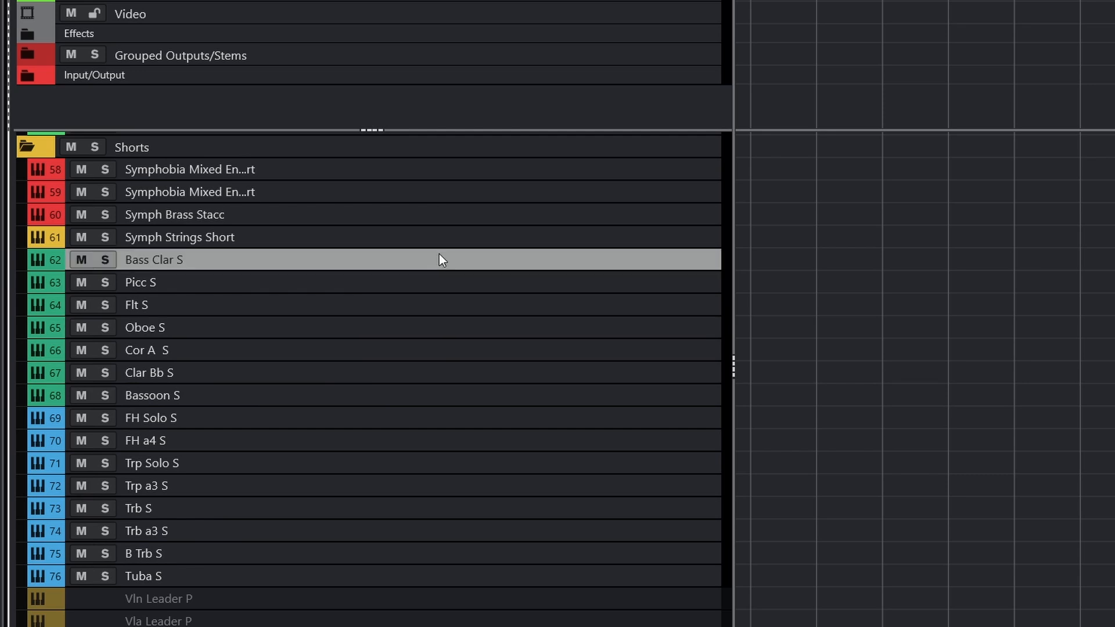
pyautogui.scroll(2, 354, 281)
pyautogui.click(353, 282)
pyautogui.click(347, 307)
pyautogui.keyDown('shift'); pyautogui.click(410, 343); pyautogui.keyUp('shift')
pyautogui.keyDown('shift'); pyautogui.click(383, 368); pyautogui.keyUp('shift')
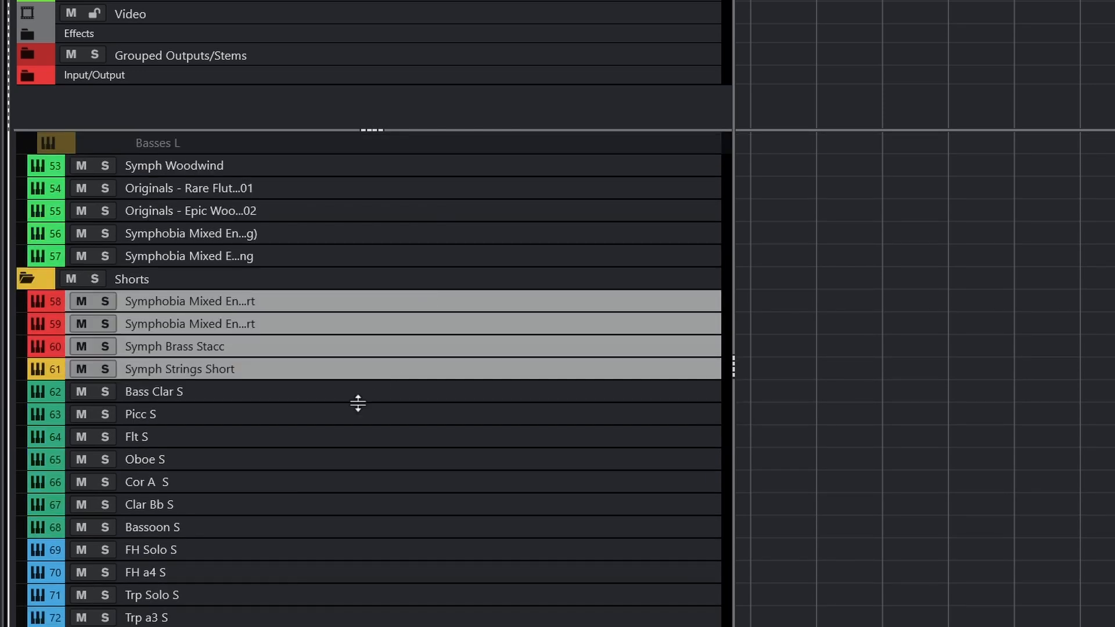
# Add the Flt S, Cor A S, Trp Solo S, Cello Leader S and Celli S tracks to the Shorts selection
pyautogui.keyDown('ctrl'); pyautogui.click(350, 437); pyautogui.keyUp('ctrl')
pyautogui.keyDown('ctrl'); pyautogui.click(325, 482); pyautogui.keyUp('ctrl')
pyautogui.keyDown('ctrl'); pyautogui.click(298, 595); pyautogui.keyUp('ctrl')
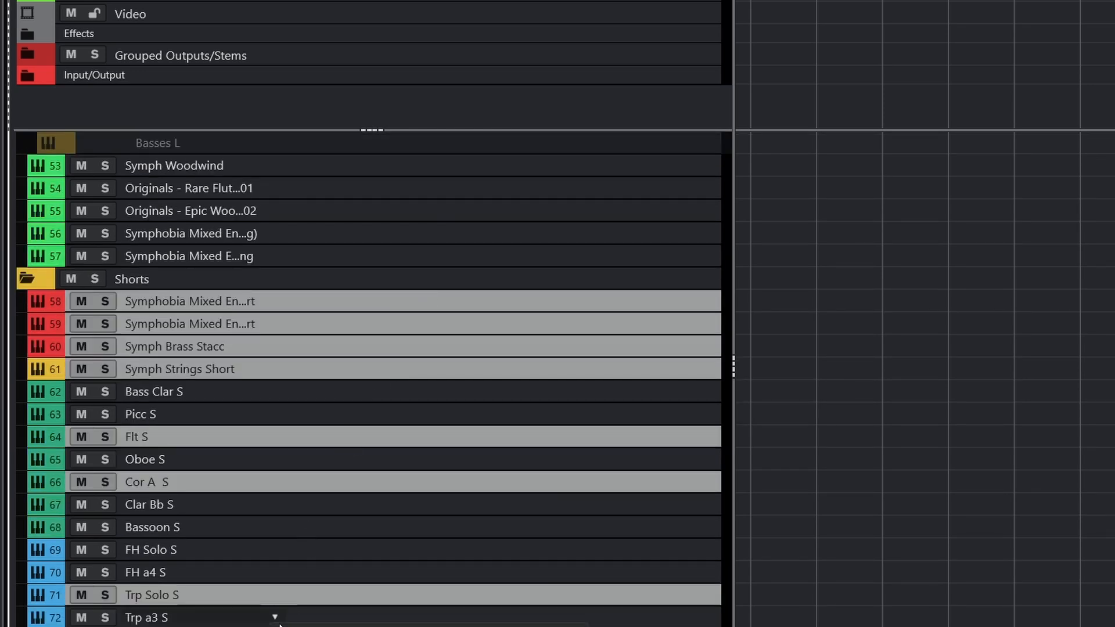
pyautogui.keyDown('ctrl'); pyautogui.click(279, 618); pyautogui.keyUp('ctrl')
pyautogui.scroll(-8, 379, 552)
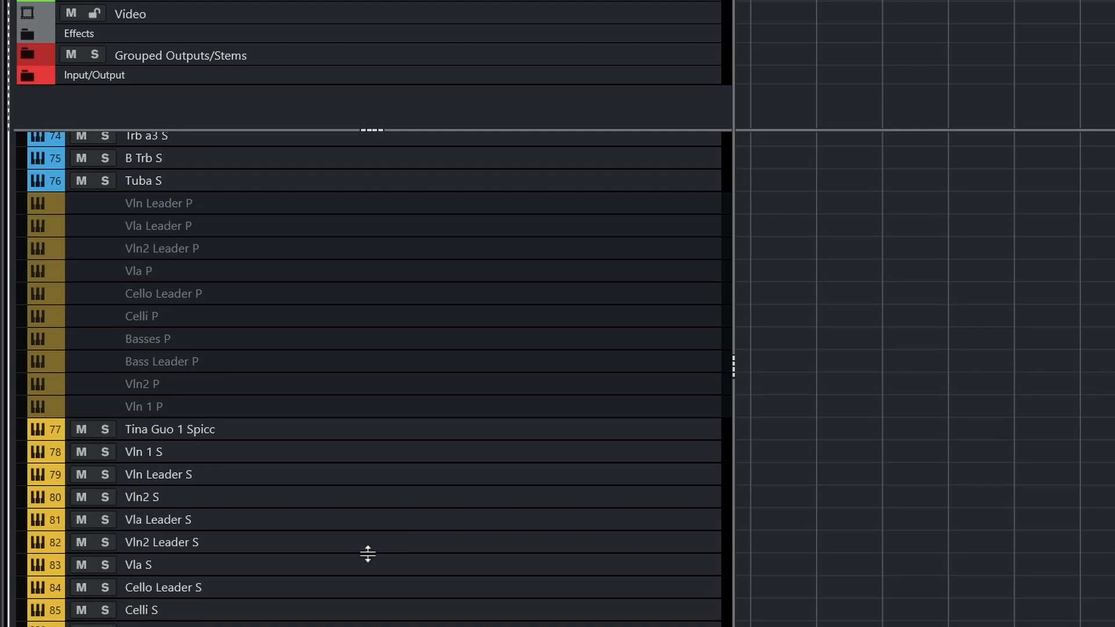
pyautogui.click(353, 584)
pyautogui.keyDown('shift'); pyautogui.click(337, 609); pyautogui.keyUp('shift')
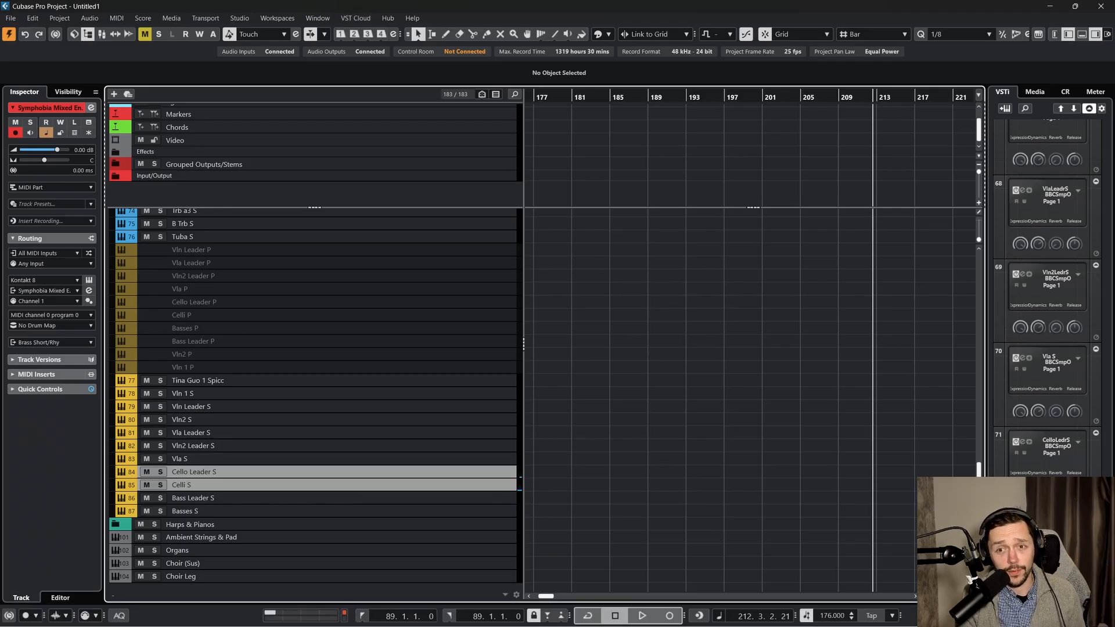
pyautogui.click(804, 277)
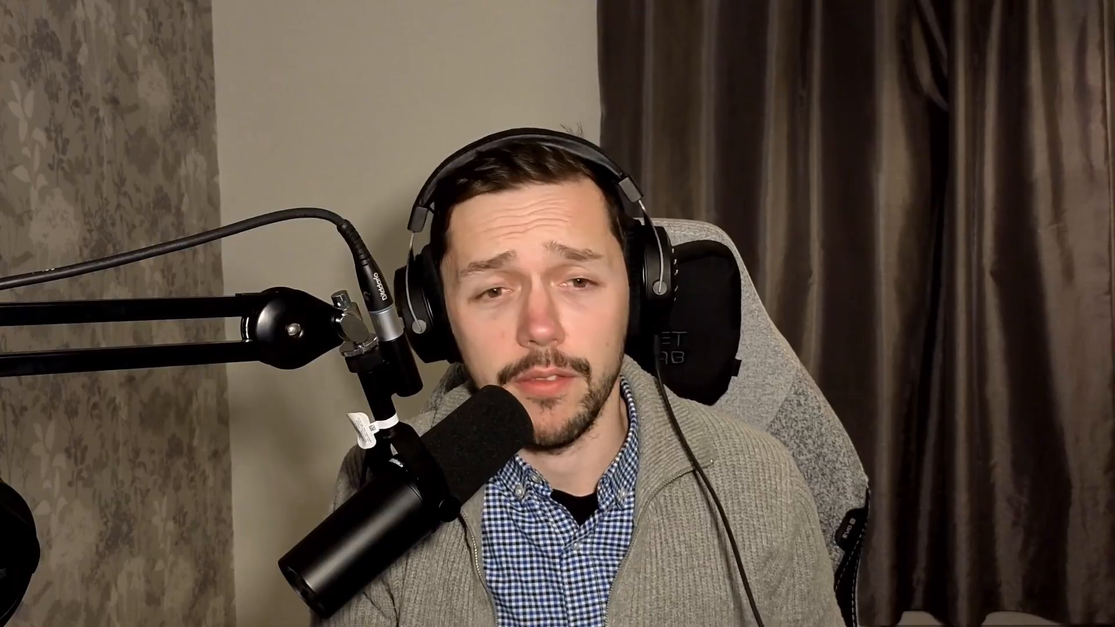